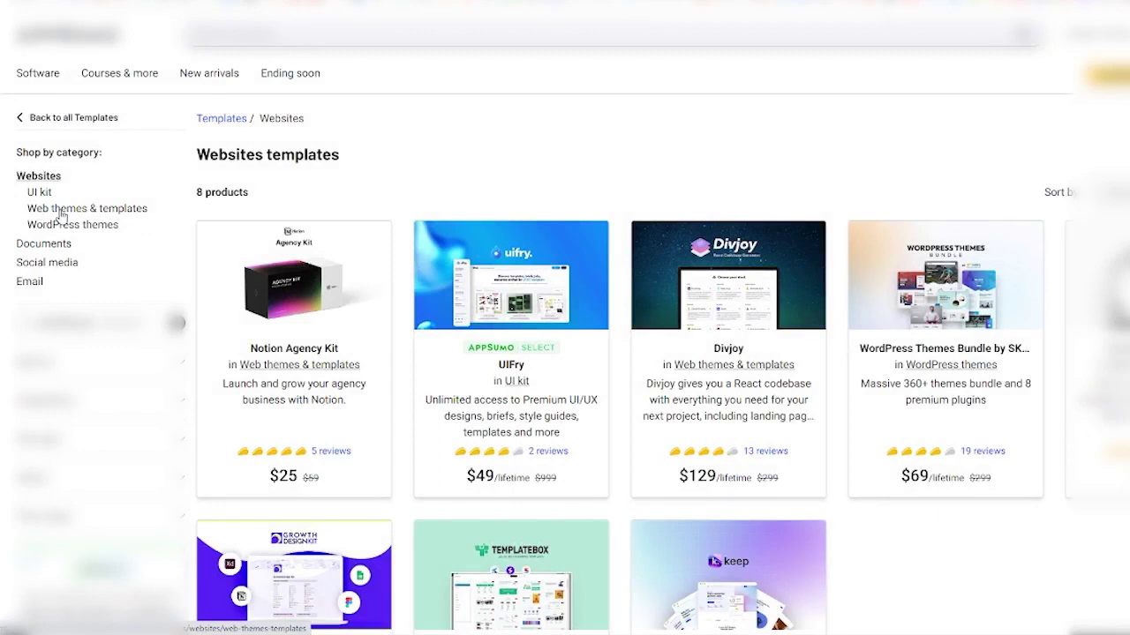
Open AppSumo's Social media templates category and look through the listed template products and their prices
{"action": "left_click", "coordinate": [67, 265]}
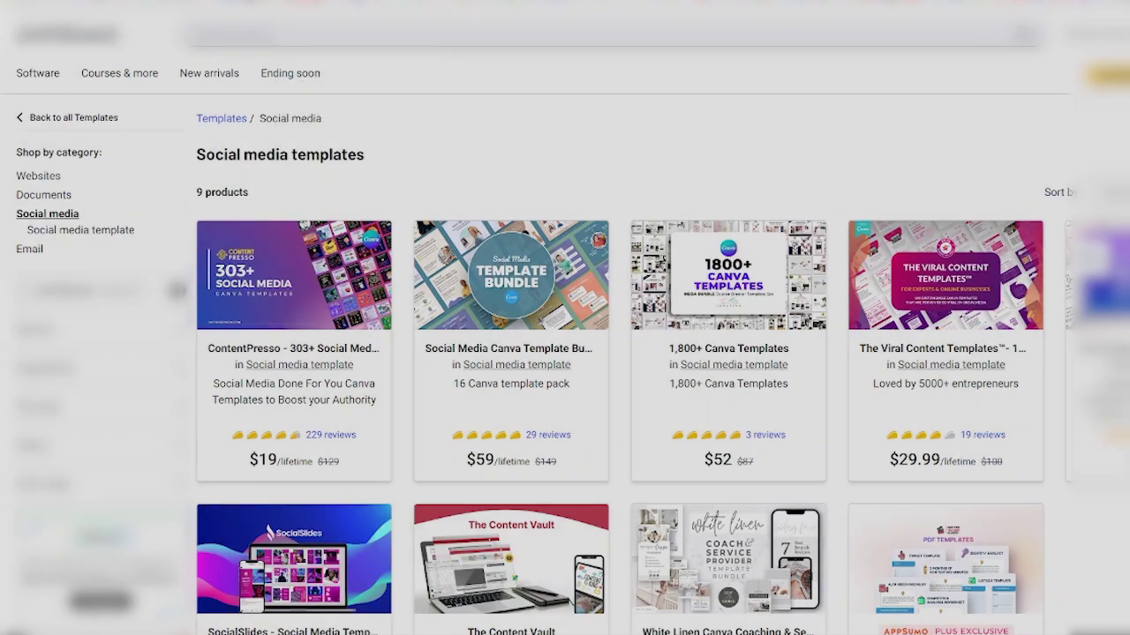
{"action": "scroll", "coordinate": [1024, 287], "scroll_direction": "down", "scroll_amount": 1}
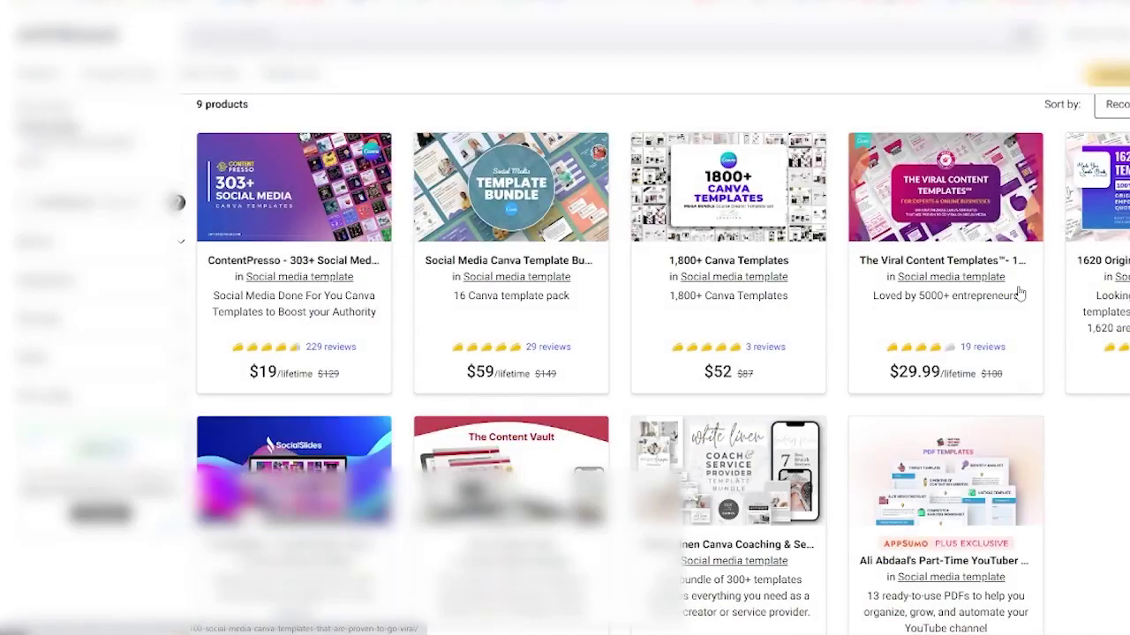
{"action": "scroll", "coordinate": [1024, 287], "scroll_direction": "down", "scroll_amount": 3}
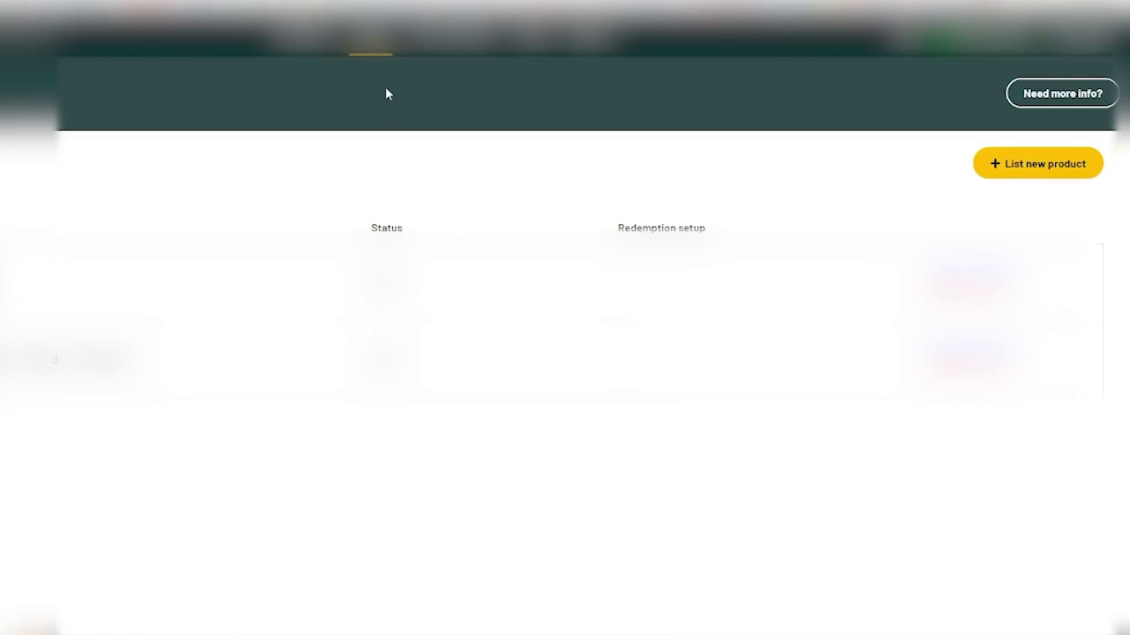
{"action": "mouse_move", "coordinate": [370, 36]}
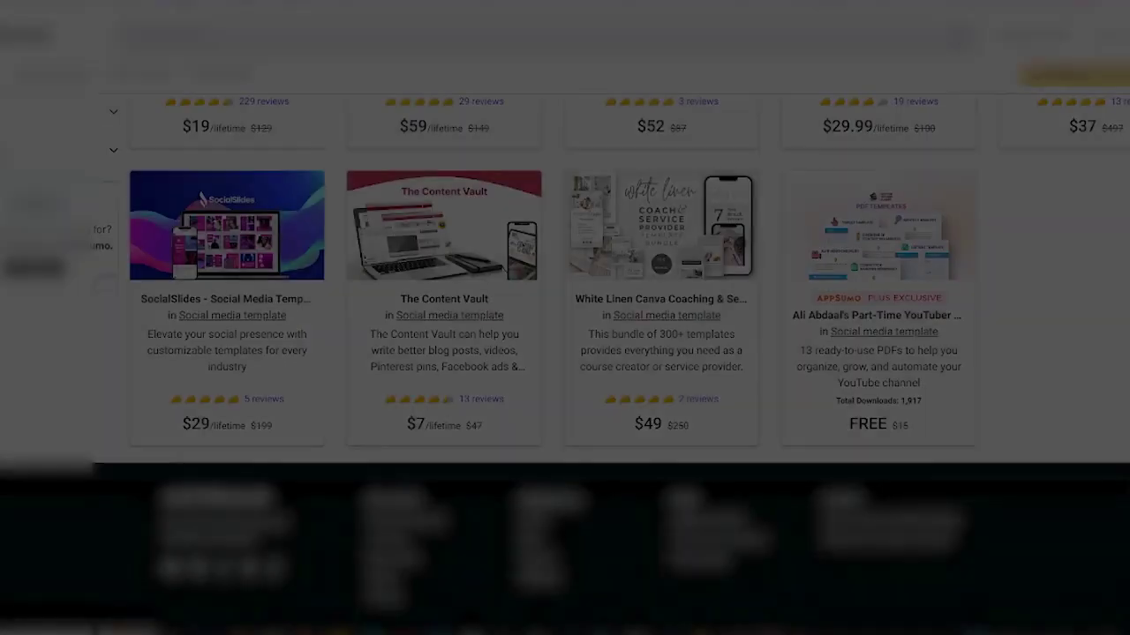
{"action": "scroll", "coordinate": [433, 261], "scroll_direction": "up", "scroll_amount": 2}
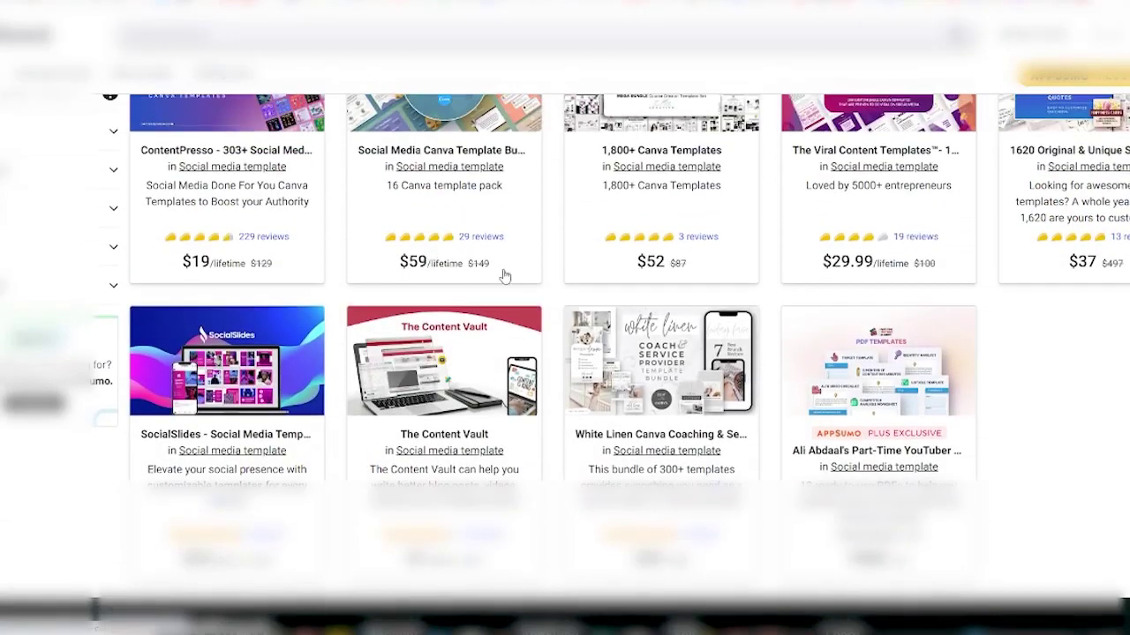
{"action": "scroll", "coordinate": [527, 283], "scroll_direction": "up", "scroll_amount": 1}
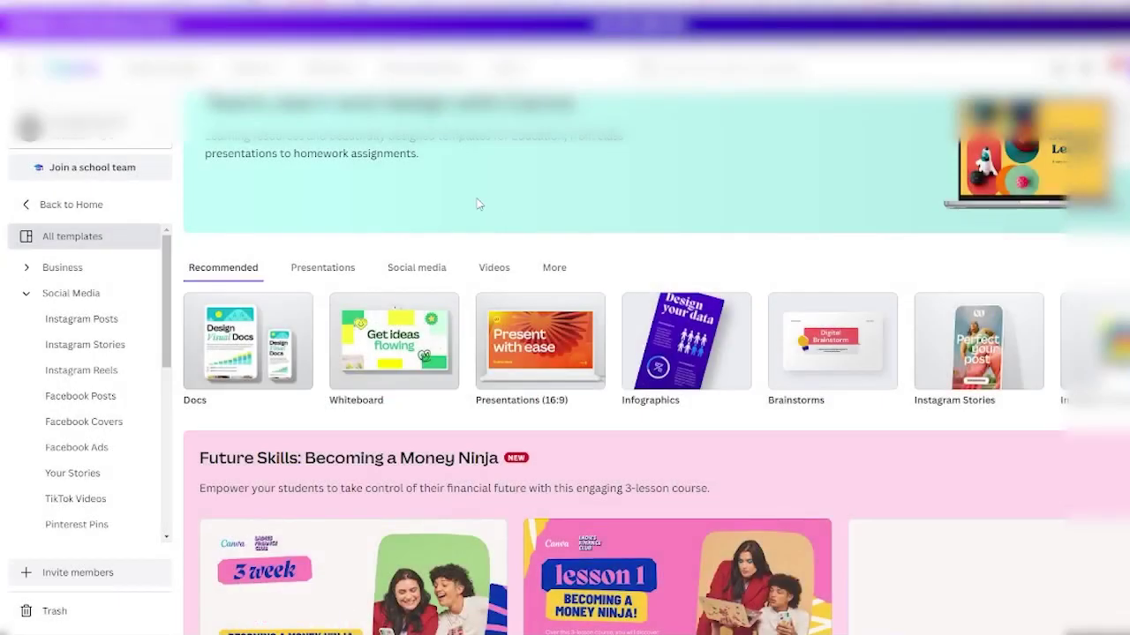
Switch to Canva, open the Social Media template category and browse its formats, featured collections and individual templates
{"action": "scroll", "coordinate": [81, 301], "scroll_direction": "down", "scroll_amount": 1}
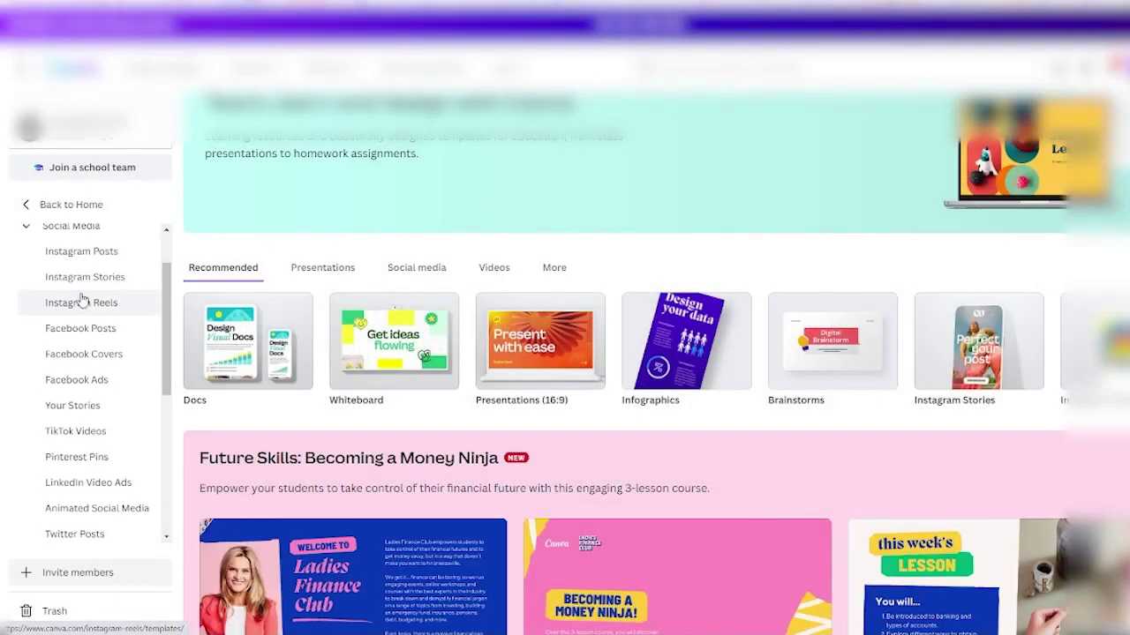
{"action": "scroll", "coordinate": [81, 293], "scroll_direction": "up", "scroll_amount": 1}
{"action": "left_click", "coordinate": [77, 293]}
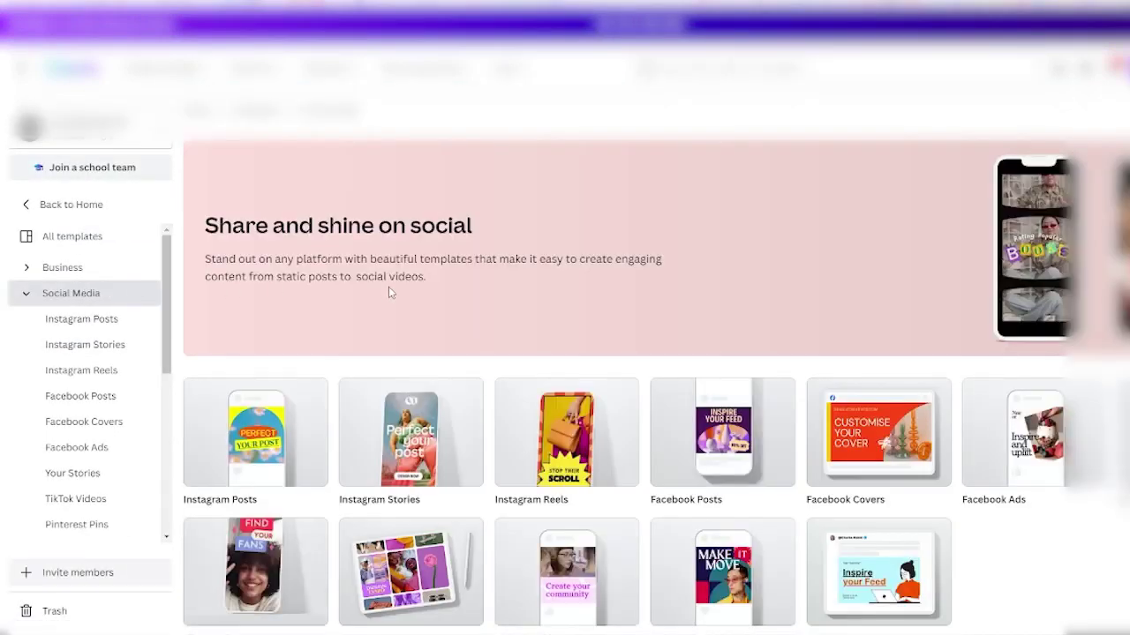
{"action": "scroll", "coordinate": [391, 292], "scroll_direction": "down", "scroll_amount": 3}
{"action": "scroll", "coordinate": [391, 292], "scroll_direction": "down", "scroll_amount": 3}
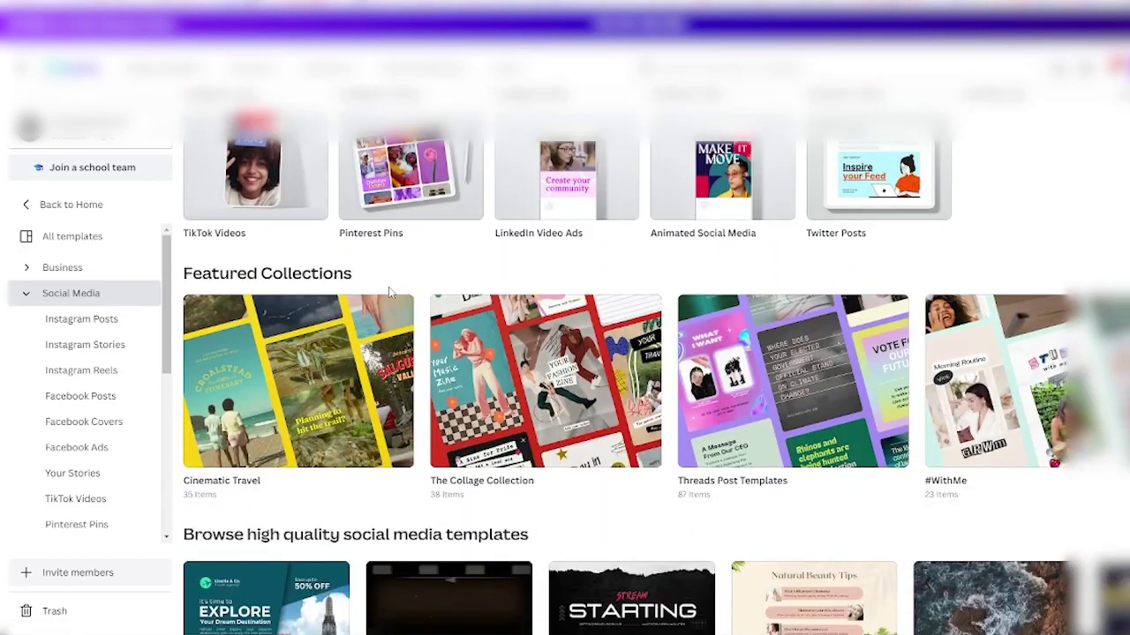
{"action": "scroll", "coordinate": [697, 353], "scroll_direction": "down", "scroll_amount": 3}
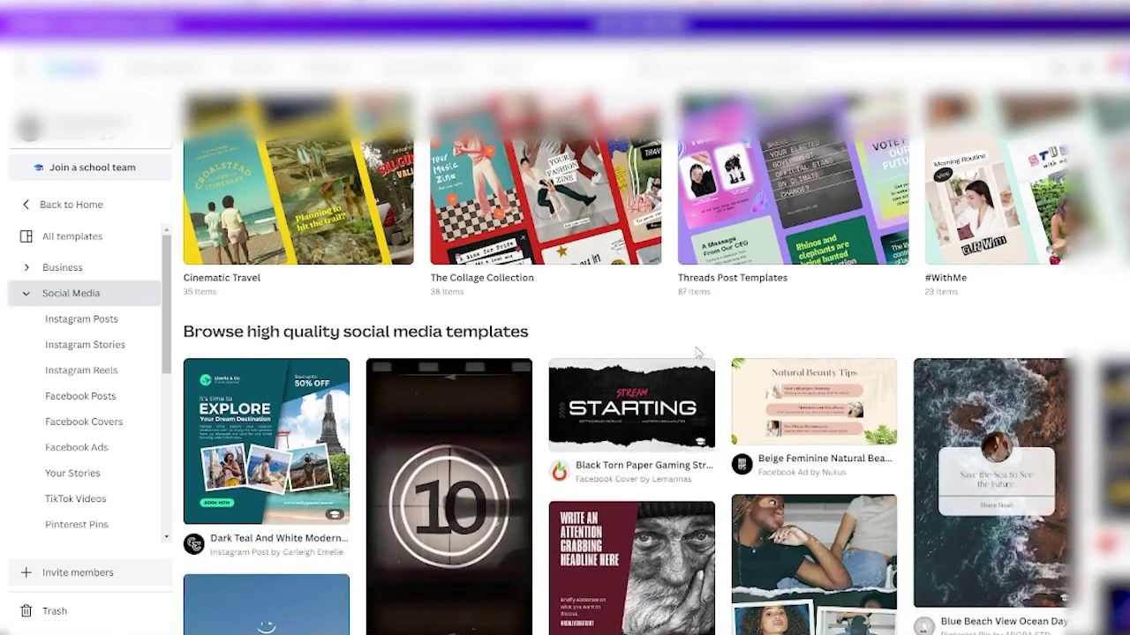
{"action": "scroll", "coordinate": [697, 353], "scroll_direction": "down", "scroll_amount": 3}
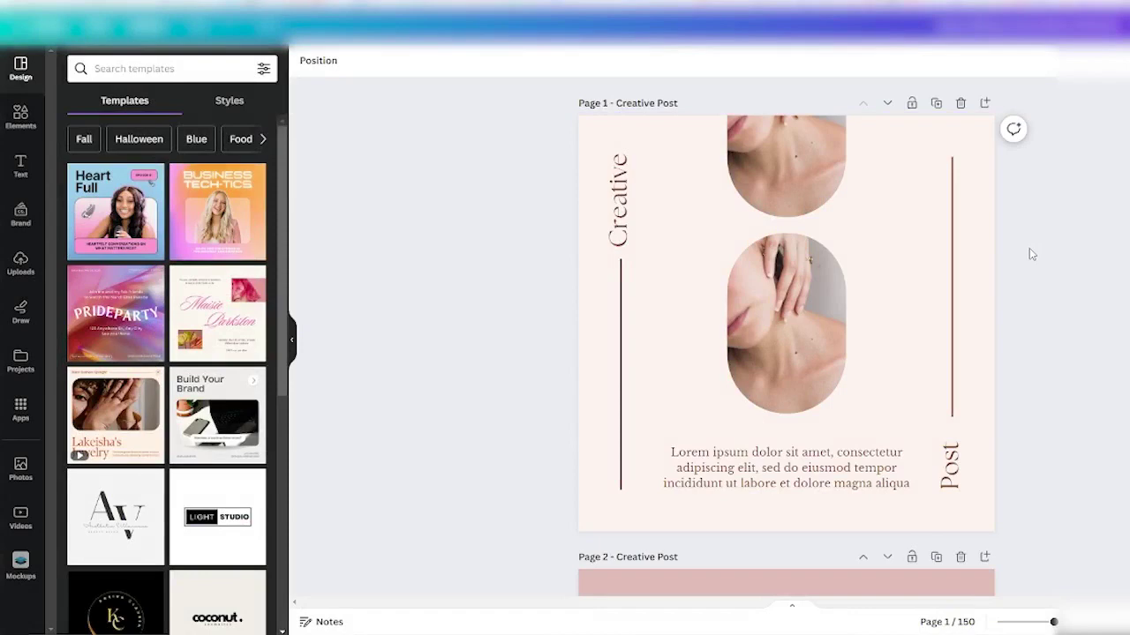
Look through the first three Creative Post pages of the beauty social media design
{"action": "scroll", "coordinate": [928, 250], "scroll_direction": "down", "scroll_amount": 3}
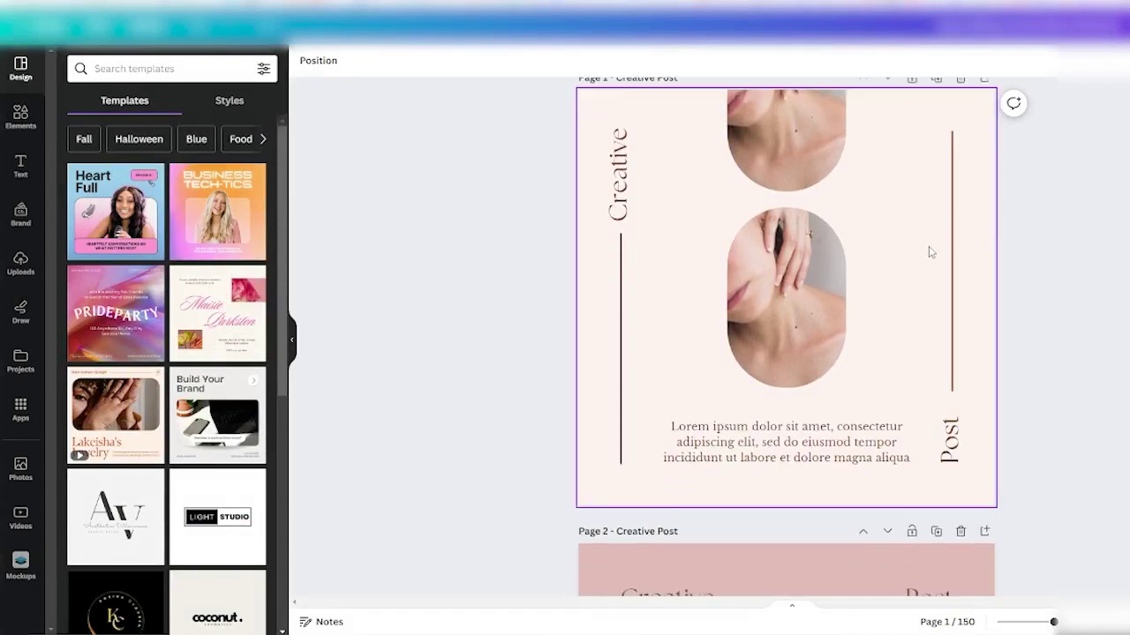
{"action": "scroll", "coordinate": [928, 253], "scroll_direction": "down", "scroll_amount": 2}
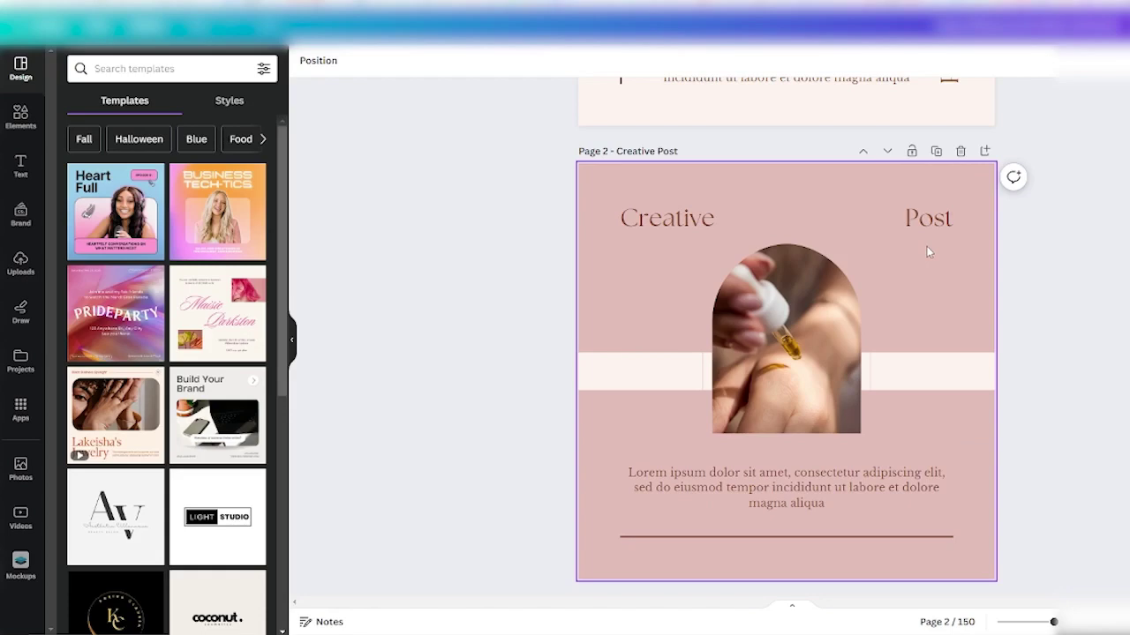
{"action": "scroll", "coordinate": [927, 252], "scroll_direction": "down", "scroll_amount": 3}
{"action": "scroll", "coordinate": [917, 247], "scroll_direction": "down", "scroll_amount": 2}
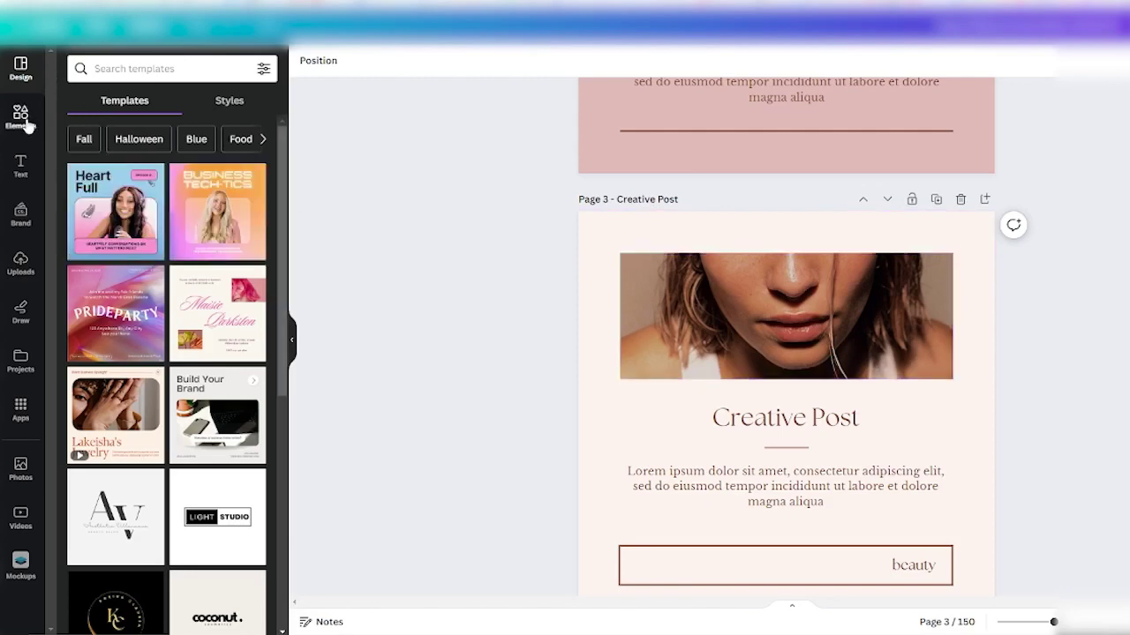
{"action": "mouse_move", "coordinate": [150, 236]}
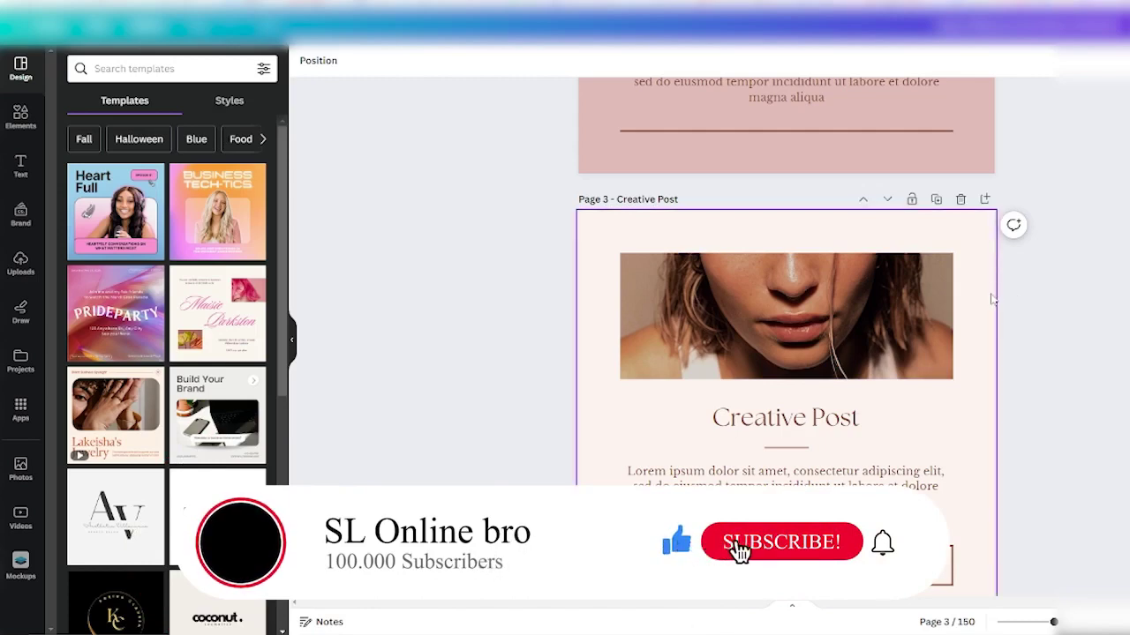
{"action": "scroll", "coordinate": [986, 302], "scroll_direction": "up", "scroll_amount": 2}
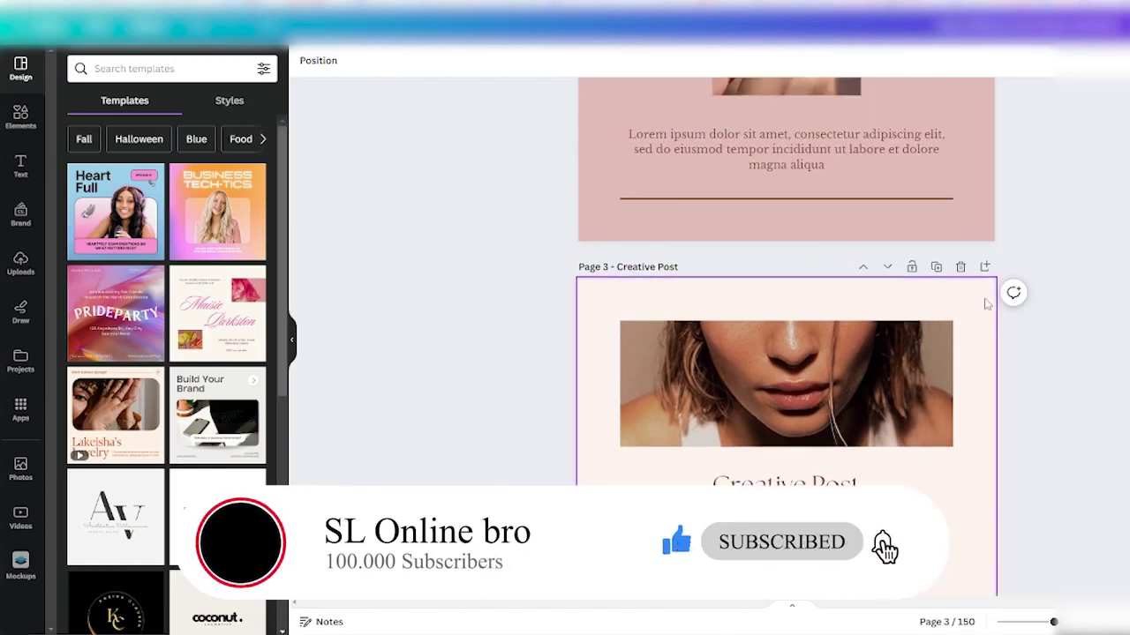
{"action": "scroll", "coordinate": [940, 210], "scroll_direction": "up", "scroll_amount": 4}
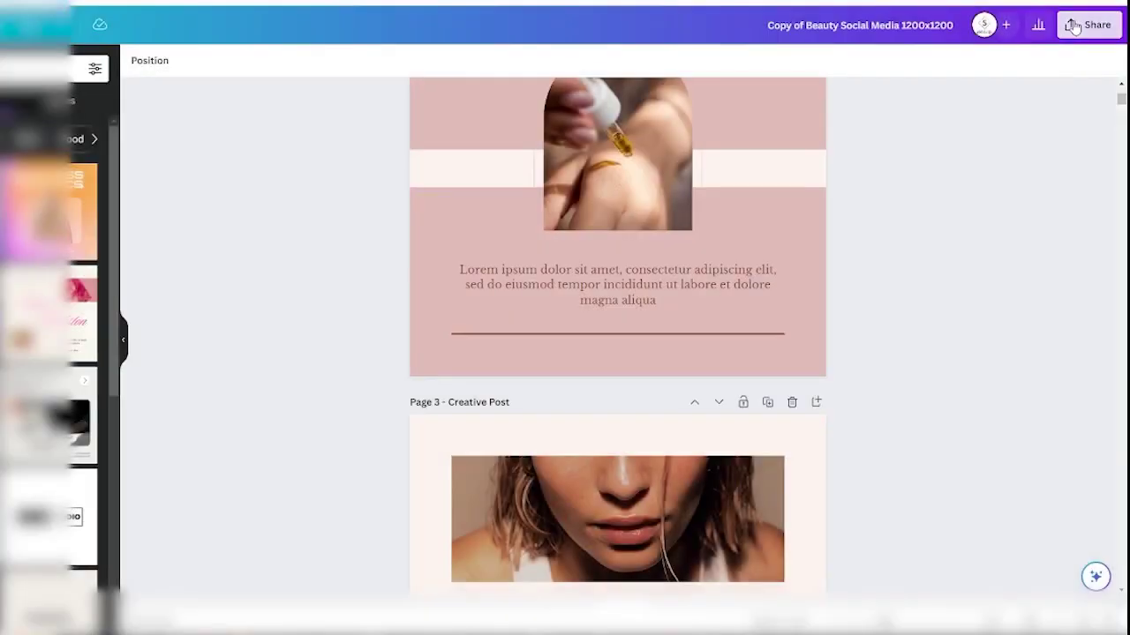
Open the additional sharing options for the "Copy of Beauty Social Media 1200x1200" design
{"action": "left_click", "coordinate": [1072, 26]}
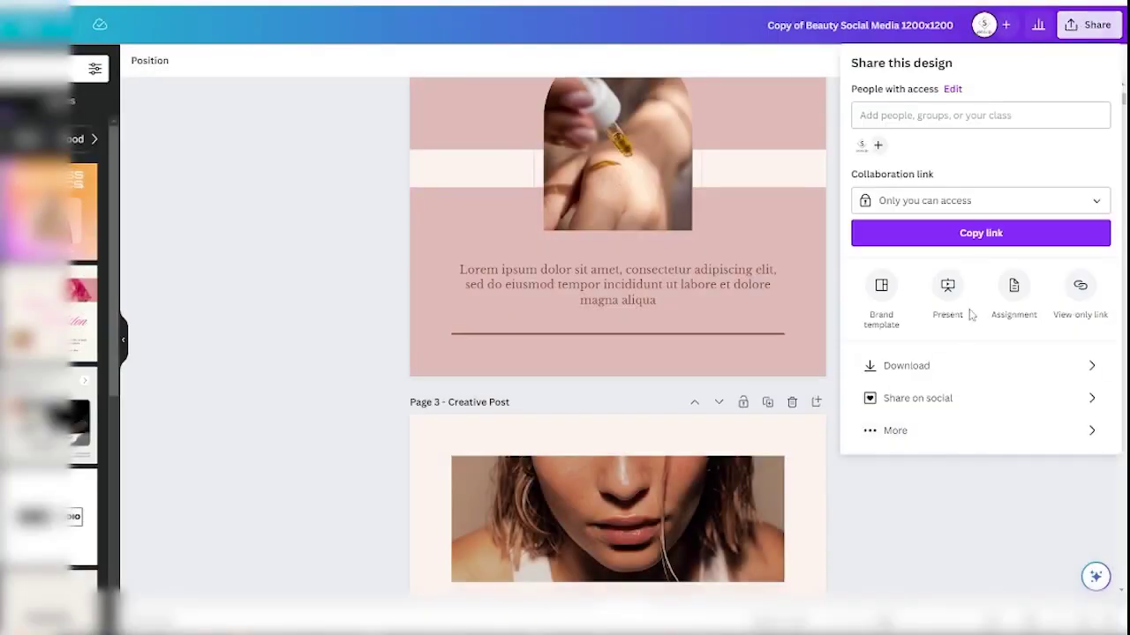
{"action": "left_click", "coordinate": [962, 432]}
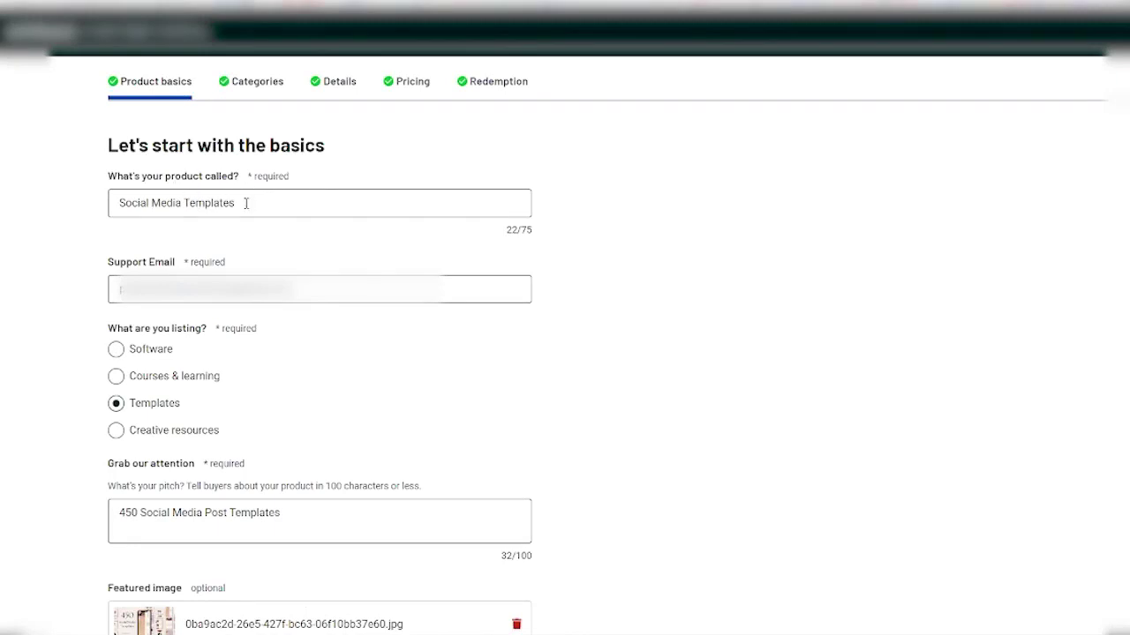
In the AppSumo product listing, check the product name and the choices offered for category and ideal users
{"action": "left_click_drag", "start_coordinate": [240, 203], "coordinate": [122, 200]}
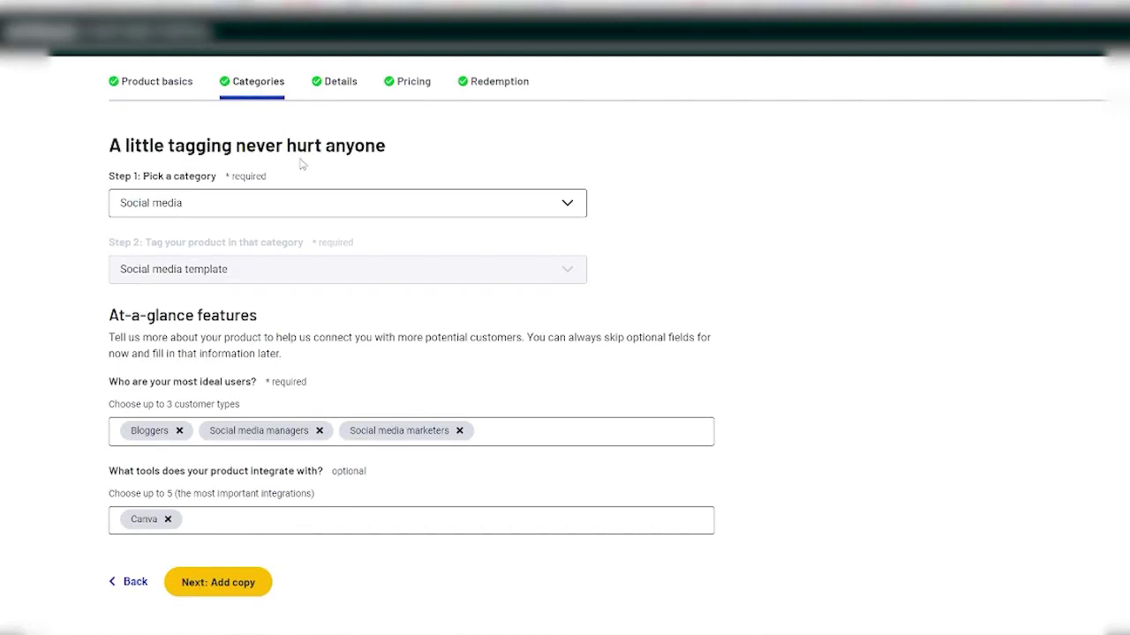
{"action": "left_click", "coordinate": [567, 202]}
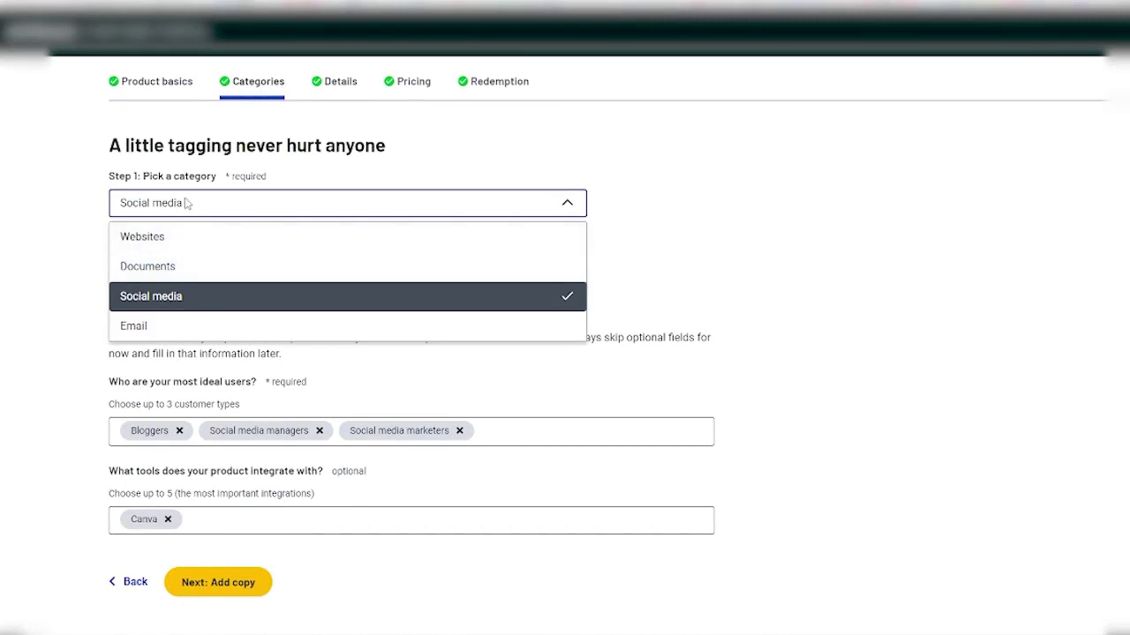
{"action": "left_click", "coordinate": [690, 193]}
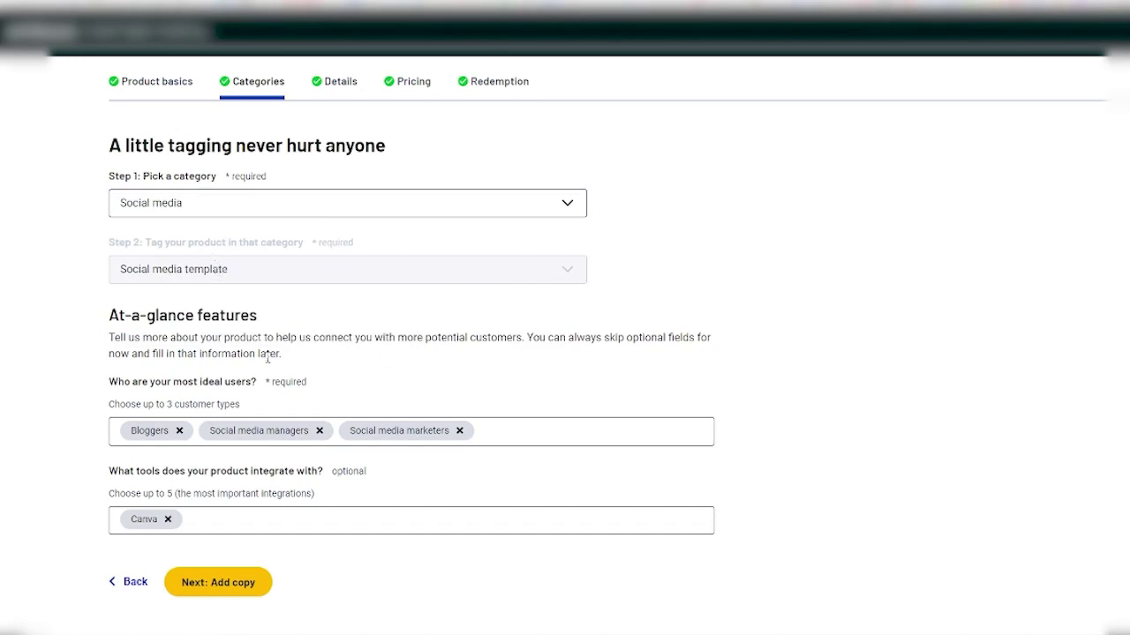
{"action": "left_click", "coordinate": [538, 435]}
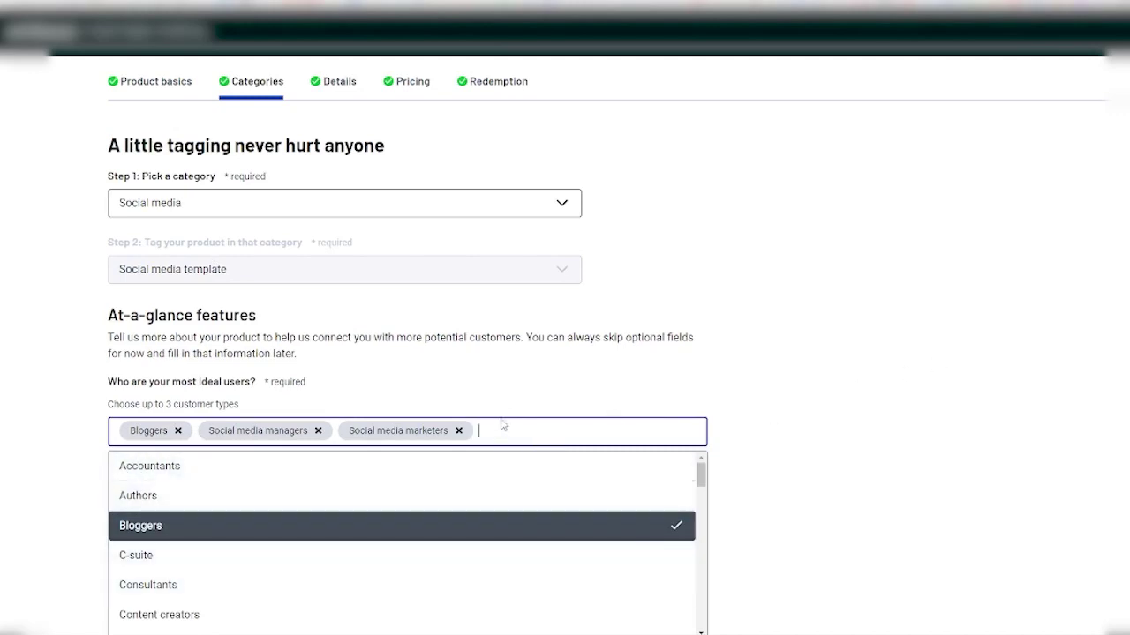
{"action": "left_click", "coordinate": [522, 394]}
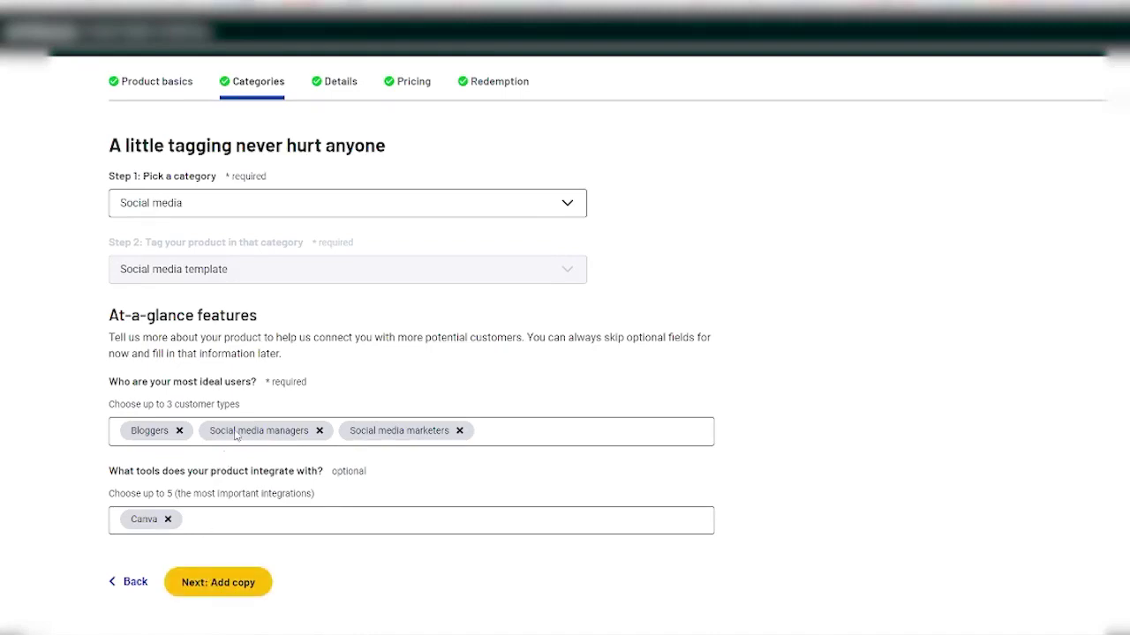
Open the listing's Details section and read through the whole product description
{"action": "left_click", "coordinate": [339, 82]}
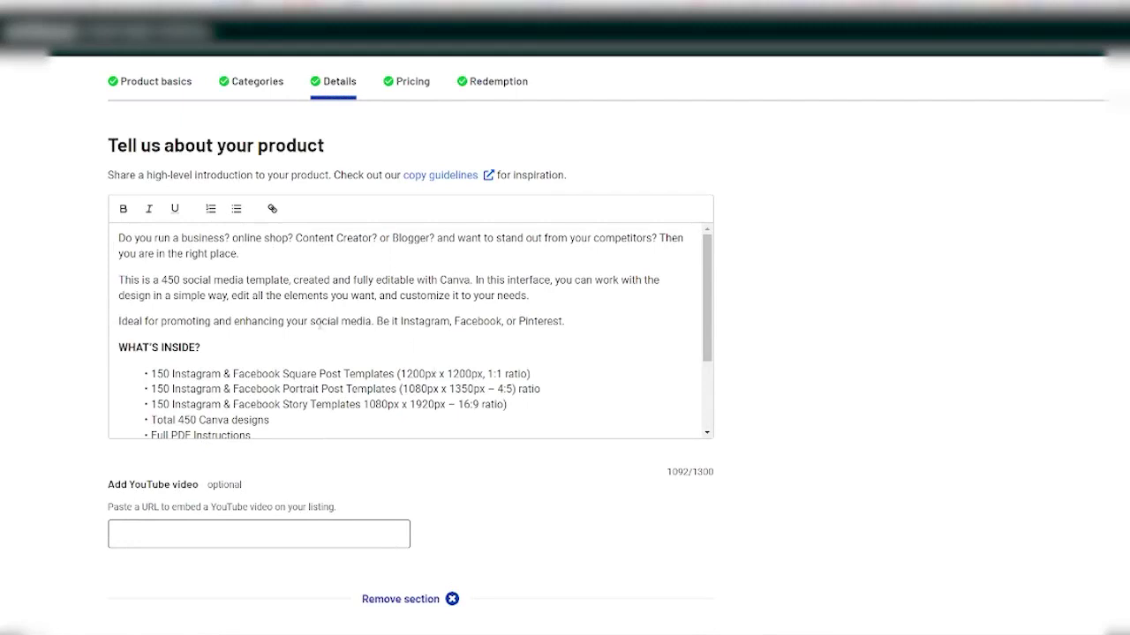
{"action": "scroll", "coordinate": [311, 302], "scroll_direction": "down", "scroll_amount": 3}
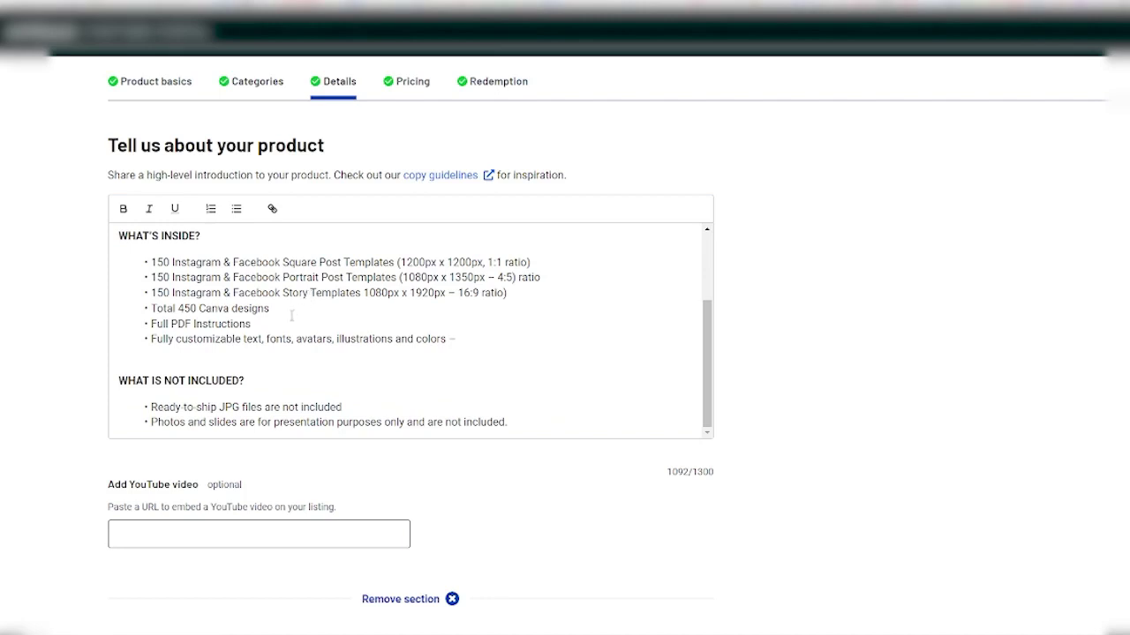
{"action": "scroll", "coordinate": [293, 315], "scroll_direction": "up", "scroll_amount": 3}
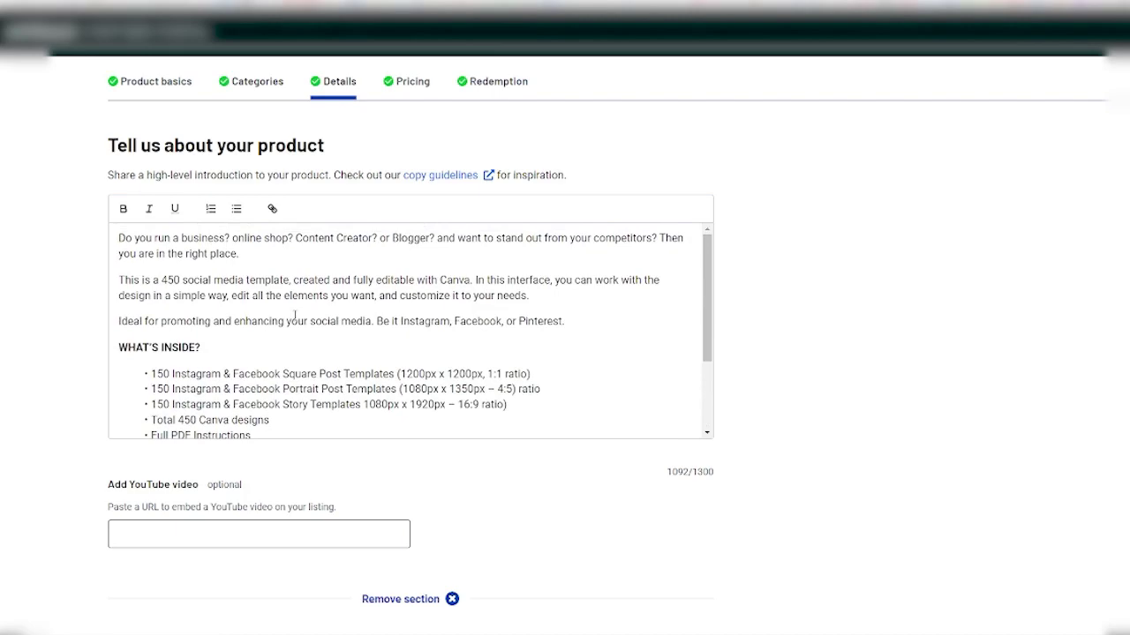
{"action": "scroll", "coordinate": [310, 308], "scroll_direction": "down", "scroll_amount": 3}
{"action": "scroll", "coordinate": [562, 398], "scroll_direction": "down", "scroll_amount": 1}
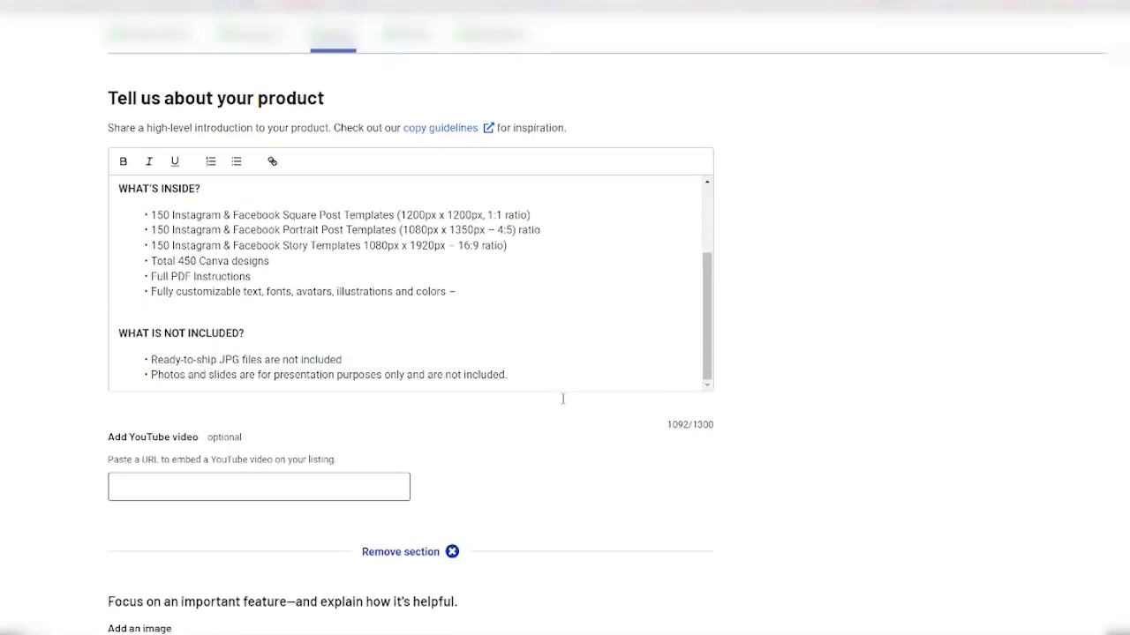
Examine the listing's feature sections, including their images, caption fields and the detail template text
{"action": "scroll", "coordinate": [562, 399], "scroll_direction": "down", "scroll_amount": 5}
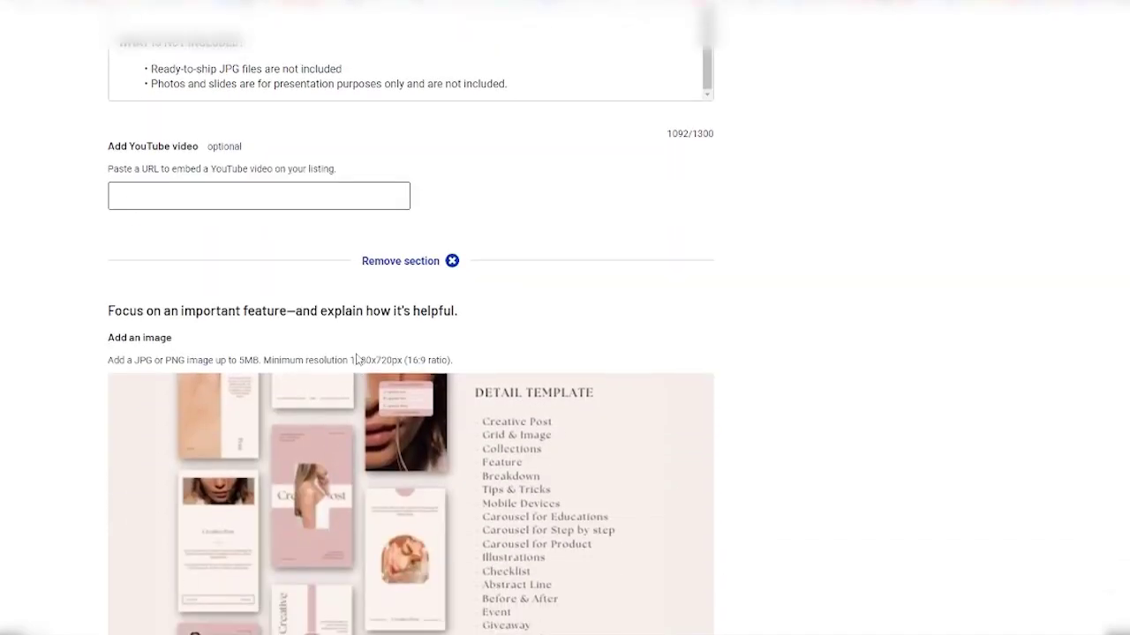
{"action": "scroll", "coordinate": [357, 360], "scroll_direction": "down", "scroll_amount": 9}
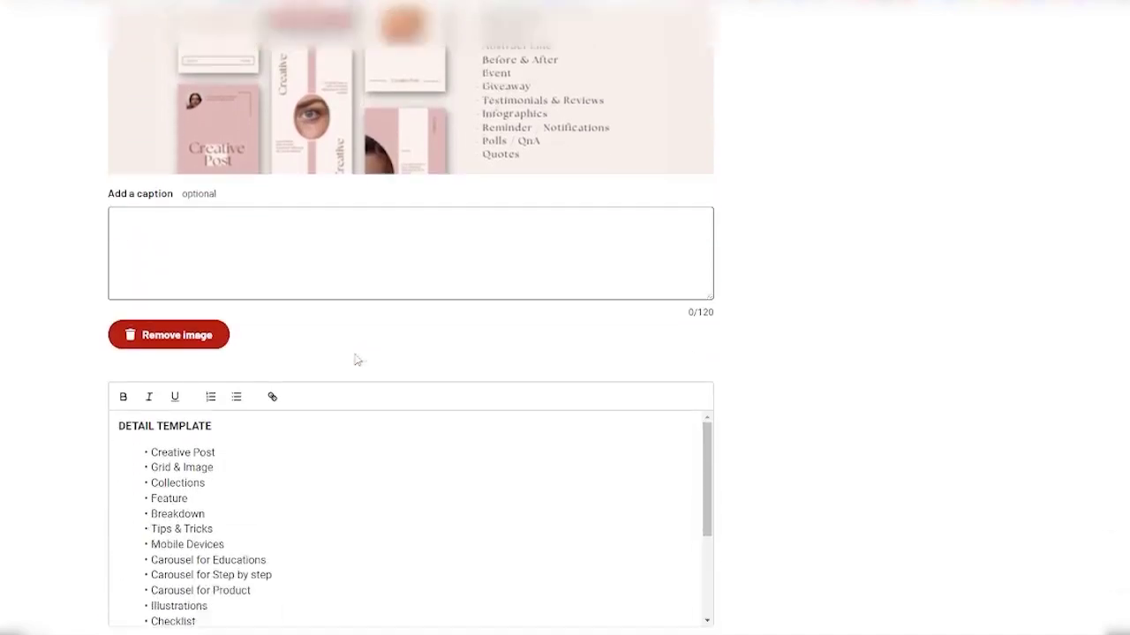
{"action": "scroll", "coordinate": [335, 339], "scroll_direction": "down", "scroll_amount": 2}
{"action": "scroll", "coordinate": [300, 376], "scroll_direction": "down", "scroll_amount": 3}
{"action": "scroll", "coordinate": [507, 429], "scroll_direction": "down", "scroll_amount": 3}
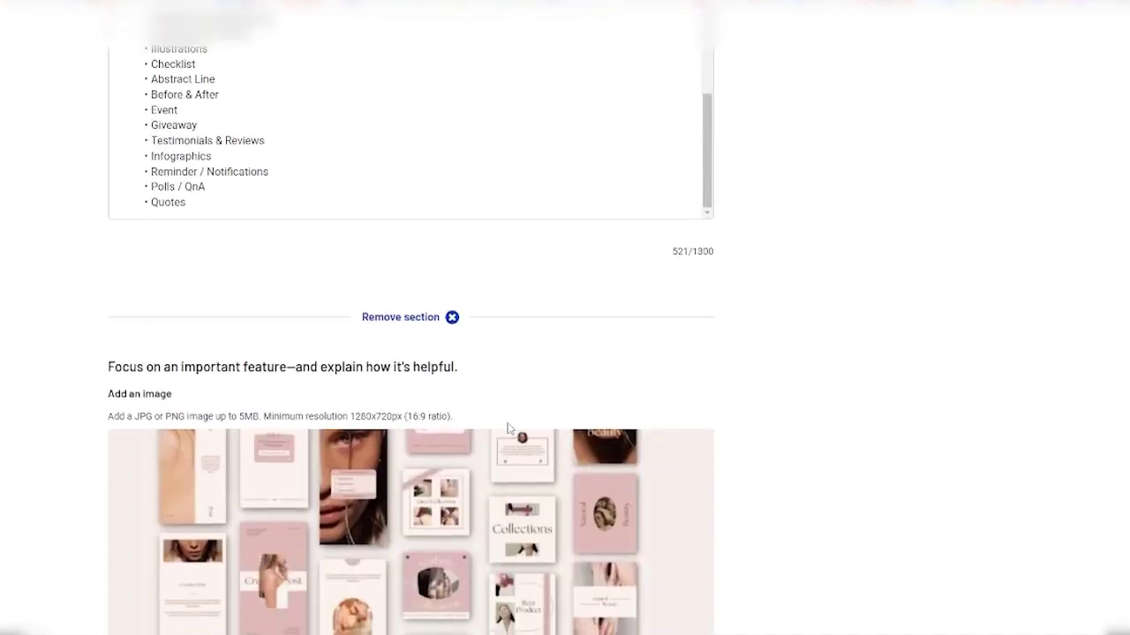
{"action": "scroll", "coordinate": [447, 394], "scroll_direction": "down", "scroll_amount": 11}
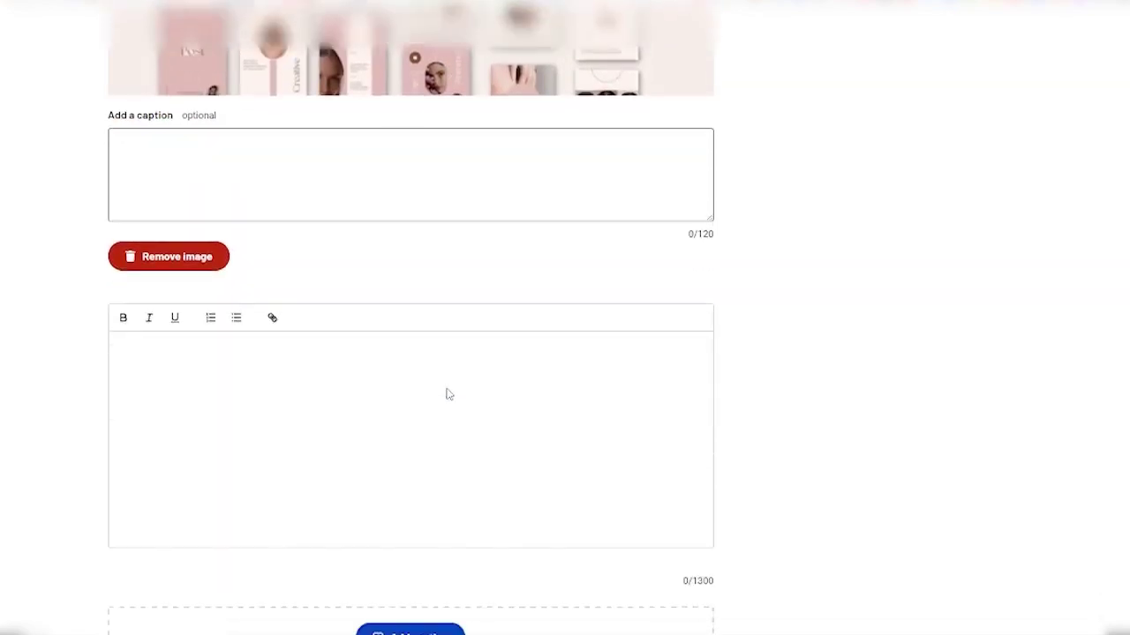
{"action": "scroll", "coordinate": [300, 359], "scroll_direction": "down", "scroll_amount": 2}
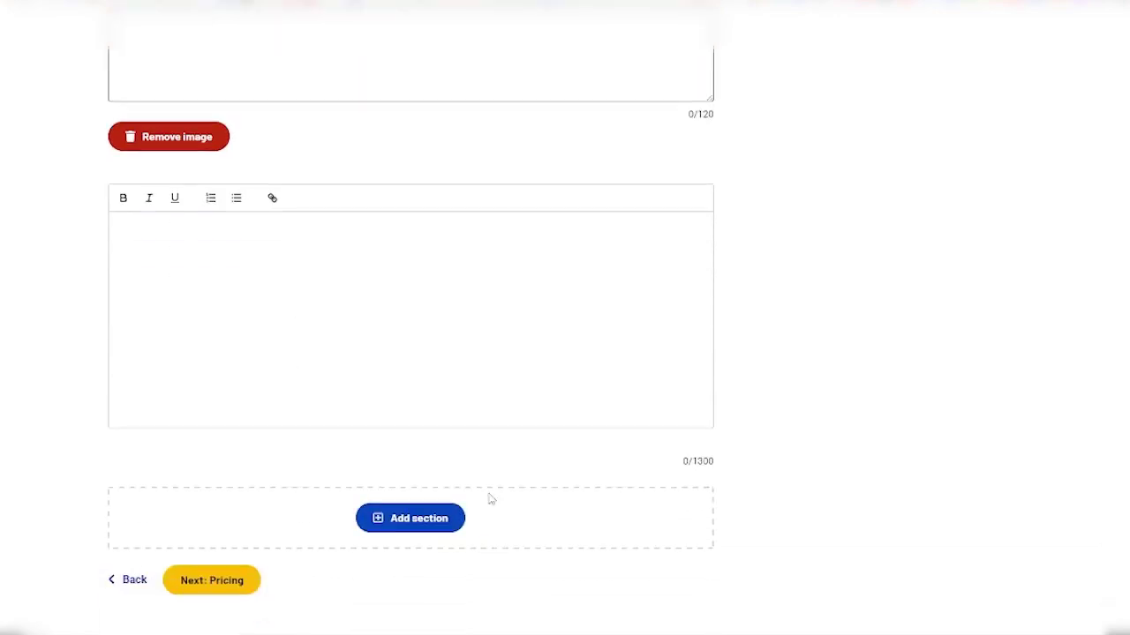
{"action": "scroll", "coordinate": [468, 481], "scroll_direction": "up", "scroll_amount": 1}
{"action": "scroll", "coordinate": [468, 478], "scroll_direction": "down", "scroll_amount": 1}
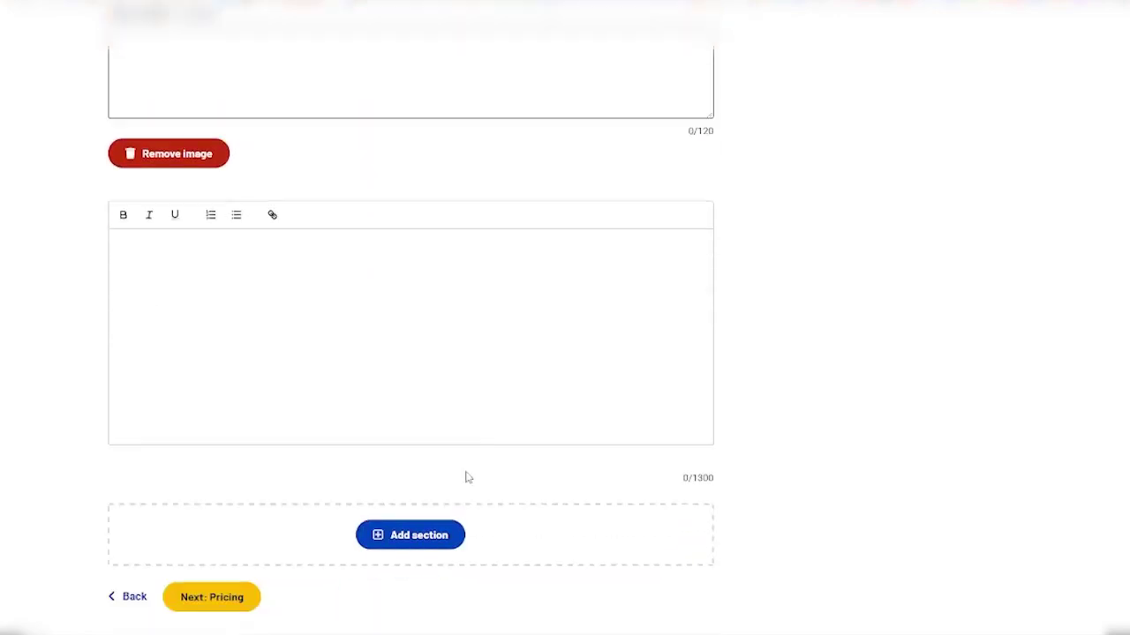
{"action": "scroll", "coordinate": [465, 470], "scroll_direction": "up", "scroll_amount": 8}
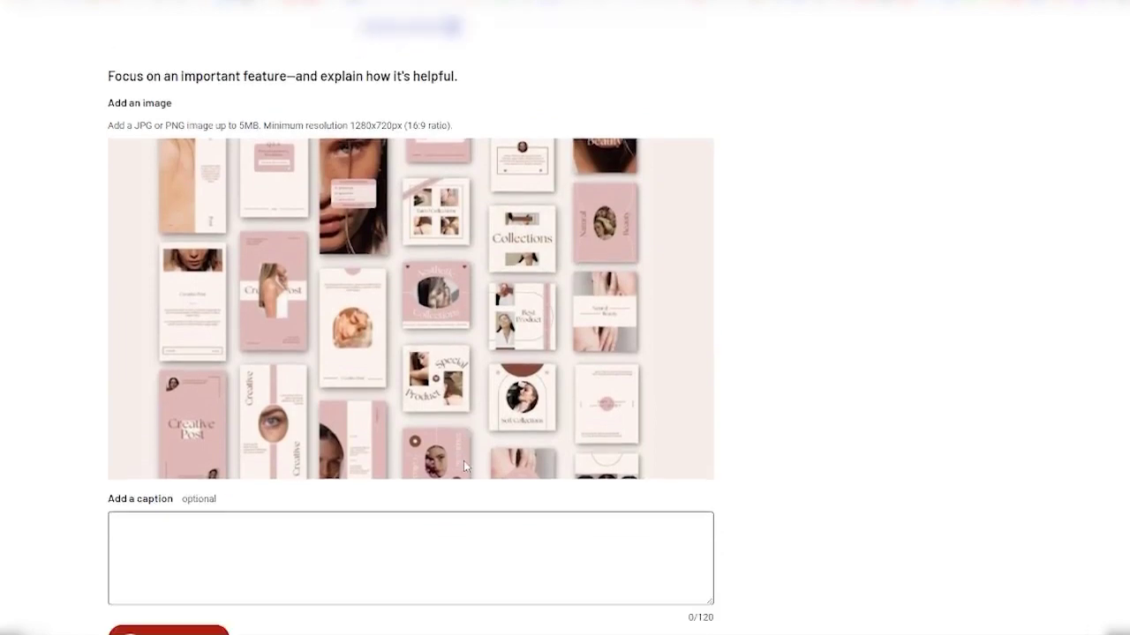
Review the listing's Pricing section, covering the number of plans, the access terms and how customers access the product
{"action": "scroll", "coordinate": [464, 462], "scroll_direction": "down", "scroll_amount": 8}
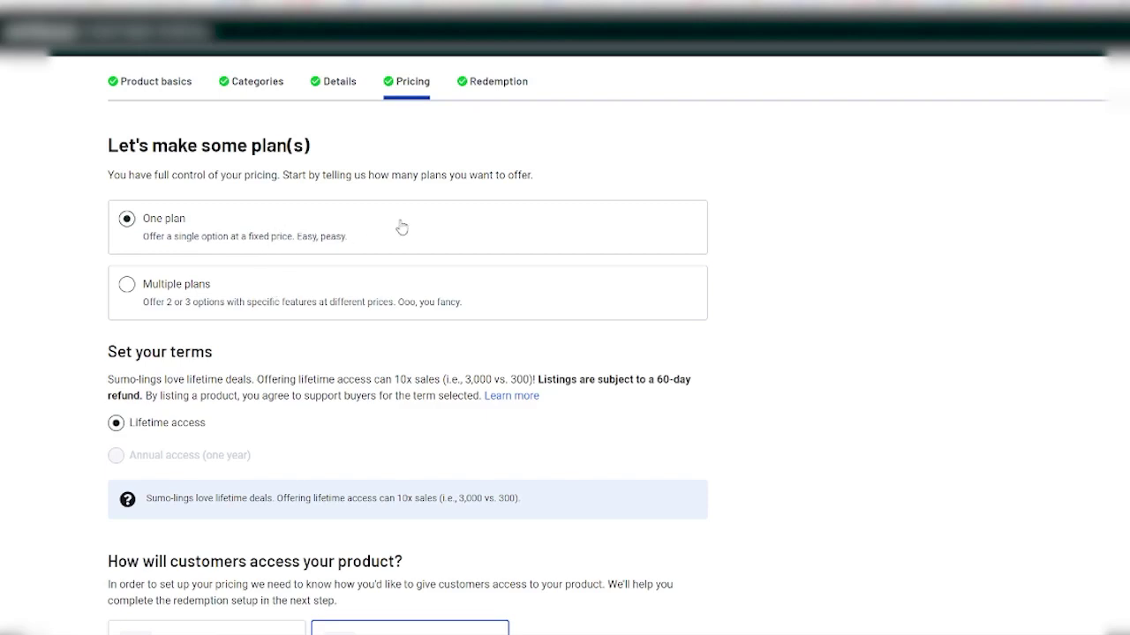
{"action": "scroll", "coordinate": [229, 360], "scroll_direction": "down", "scroll_amount": 1}
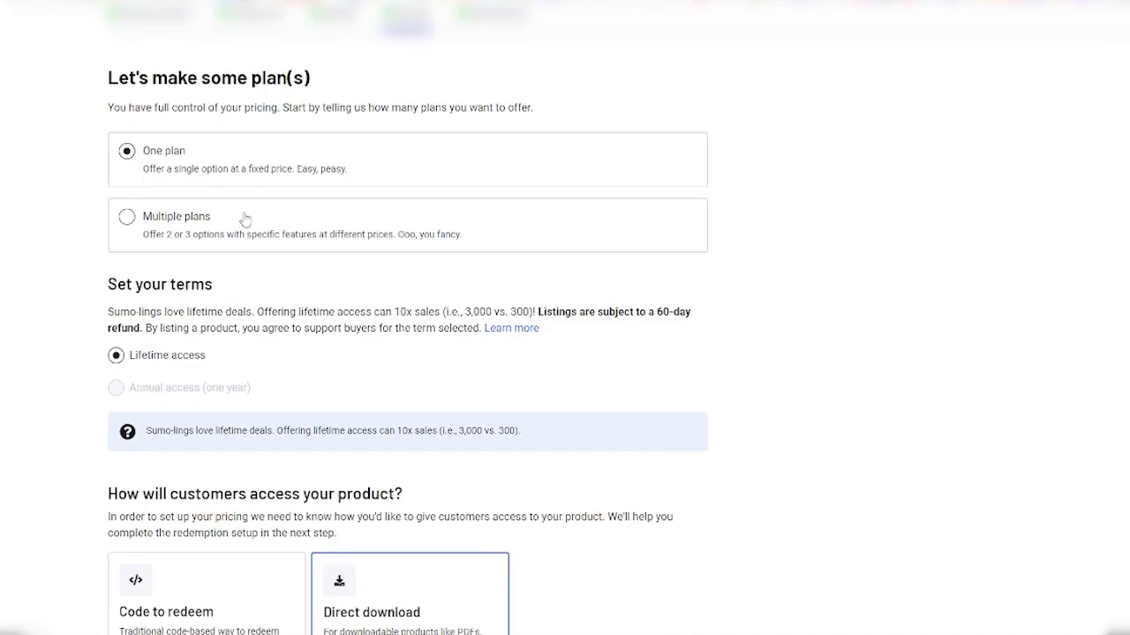
{"action": "scroll", "coordinate": [245, 221], "scroll_direction": "down", "scroll_amount": 1}
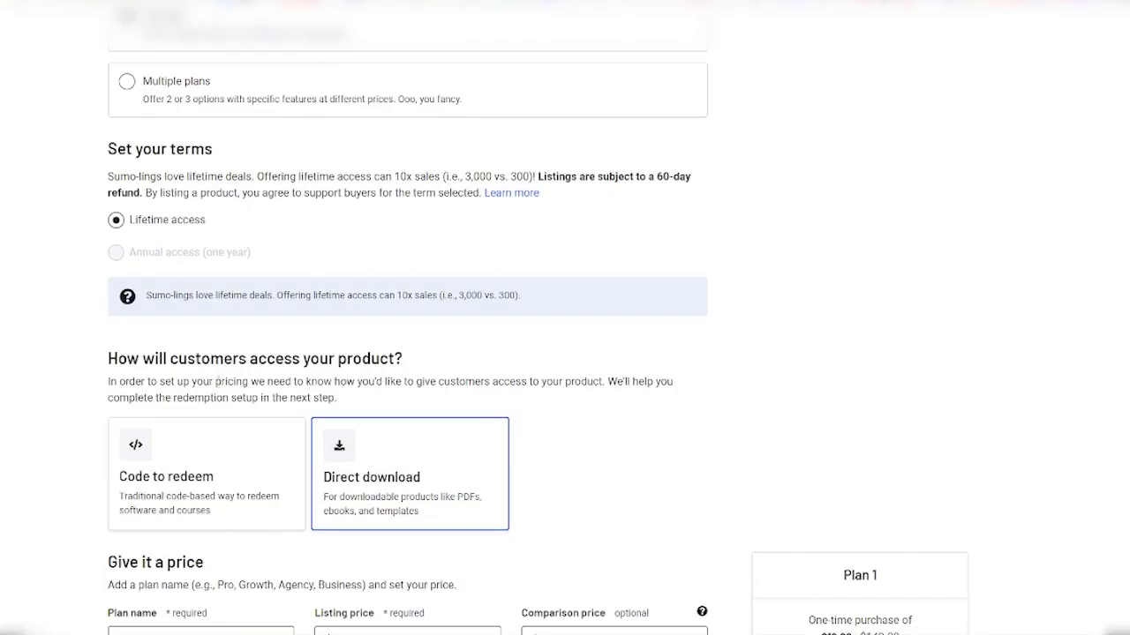
{"action": "scroll", "coordinate": [228, 357], "scroll_direction": "down", "scroll_amount": 1}
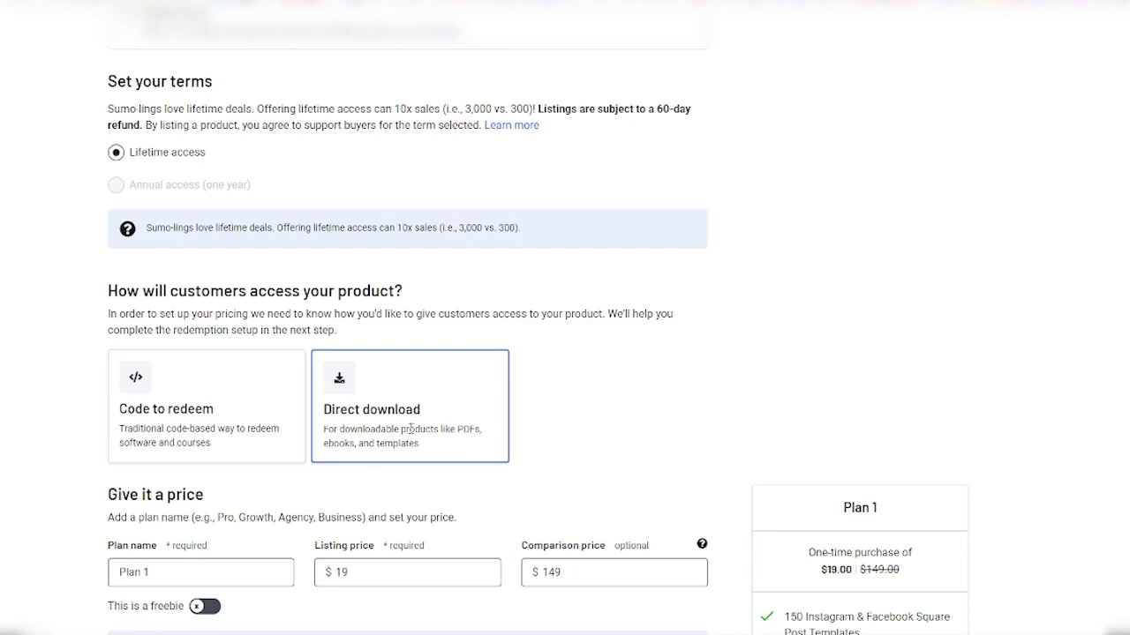
{"action": "scroll", "coordinate": [406, 429], "scroll_direction": "down", "scroll_amount": 2}
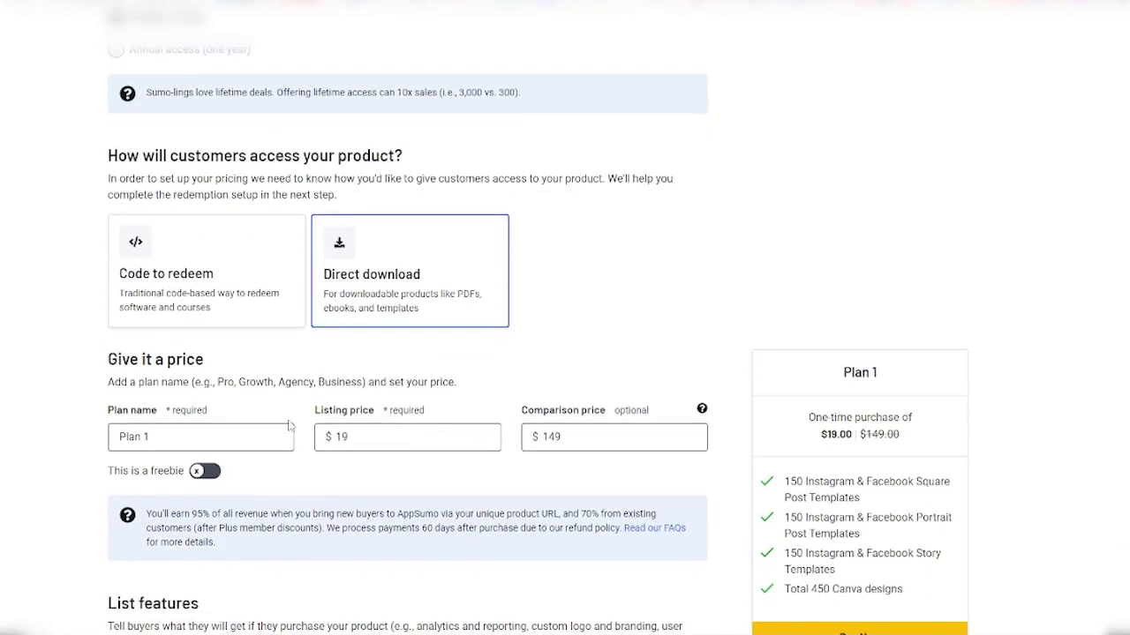
Check the listing price and comparison price of Plan 1 against the plan card preview
{"action": "double_click", "coordinate": [371, 449]}
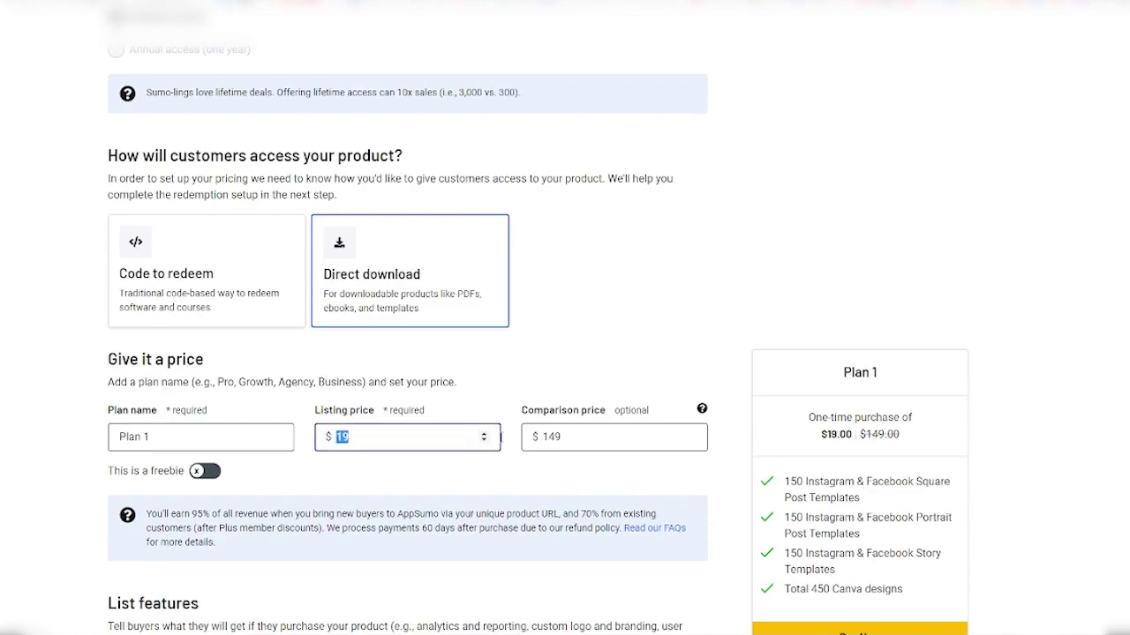
{"action": "left_click_drag", "start_coordinate": [566, 436], "coordinate": [546, 434]}
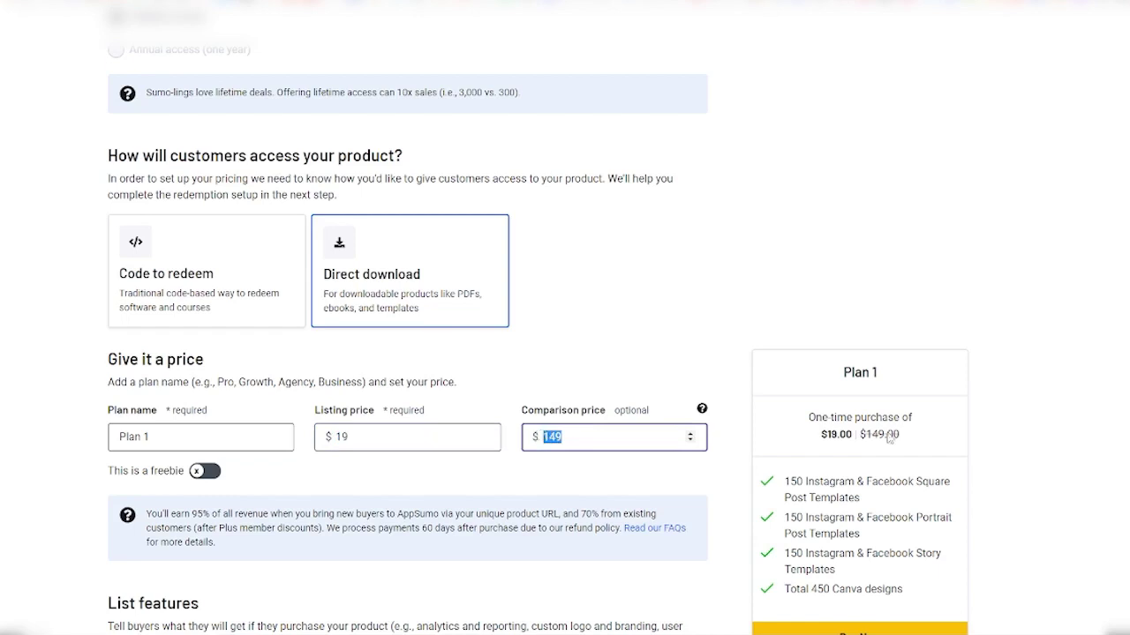
{"action": "left_click_drag", "start_coordinate": [871, 434], "coordinate": [893, 434]}
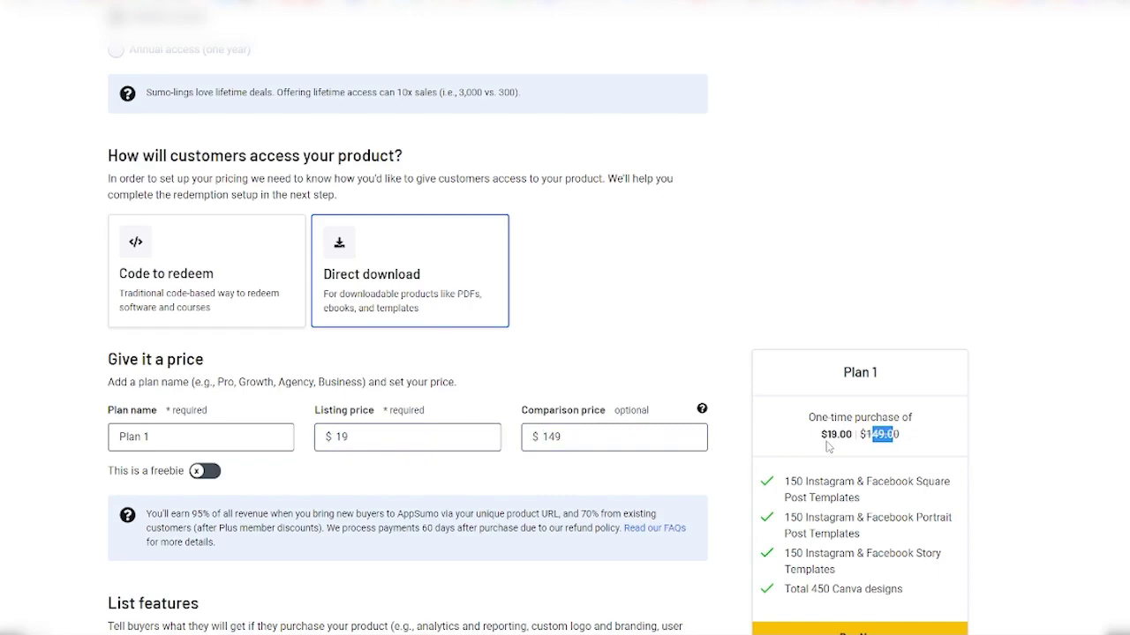
Read the revenue share note and the list of plan features below the pricing fields
{"action": "scroll", "coordinate": [635, 398], "scroll_direction": "down", "scroll_amount": 2}
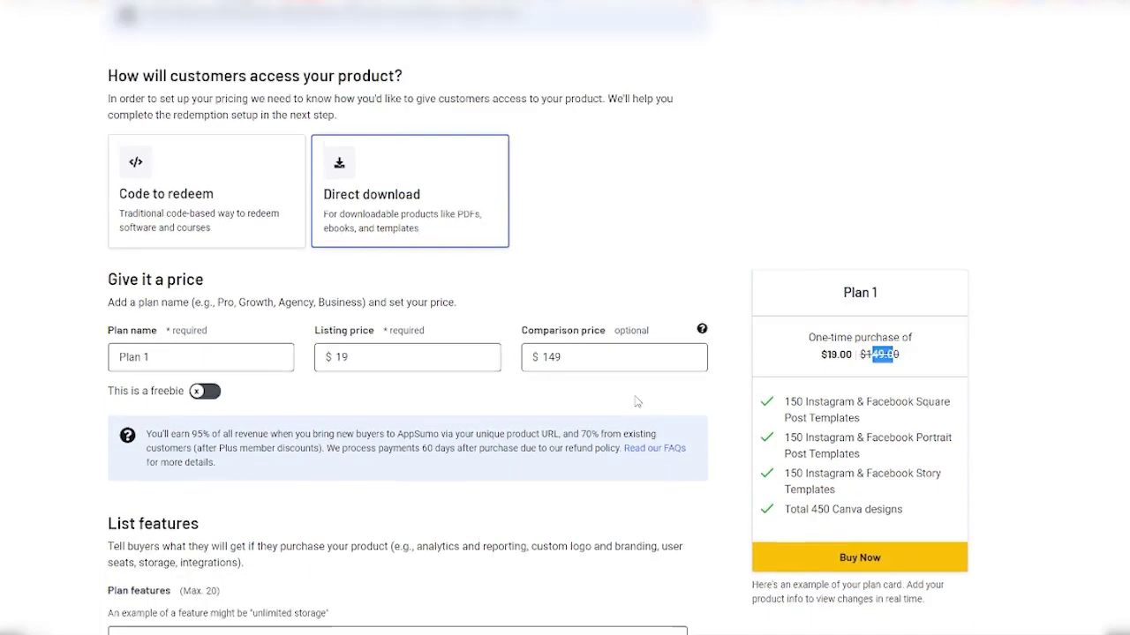
{"action": "scroll", "coordinate": [364, 369], "scroll_direction": "down", "scroll_amount": 2}
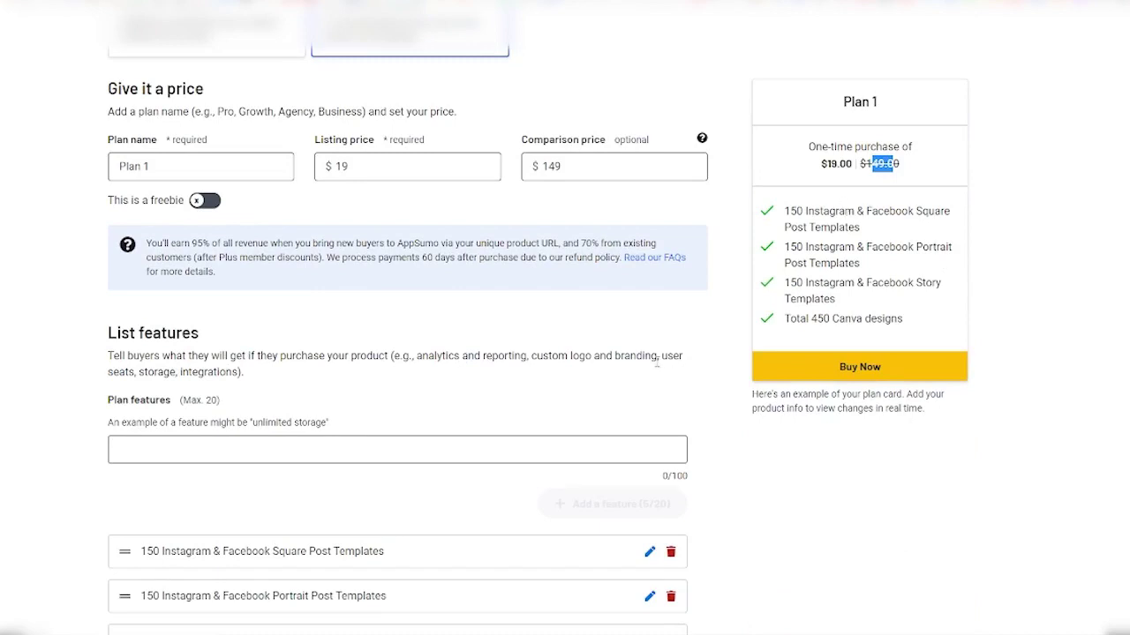
{"action": "scroll", "coordinate": [235, 395], "scroll_direction": "down", "scroll_amount": 2}
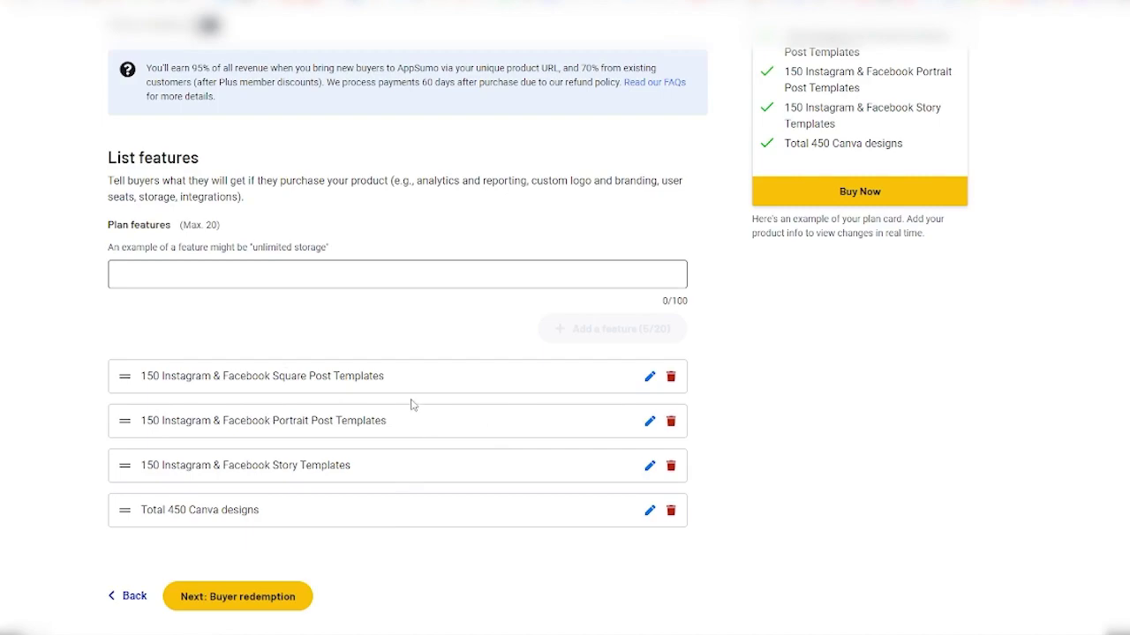
Continue to buyer redemption and review the uploaded downloadable file and the redemption instructions
{"action": "left_click", "coordinate": [260, 609]}
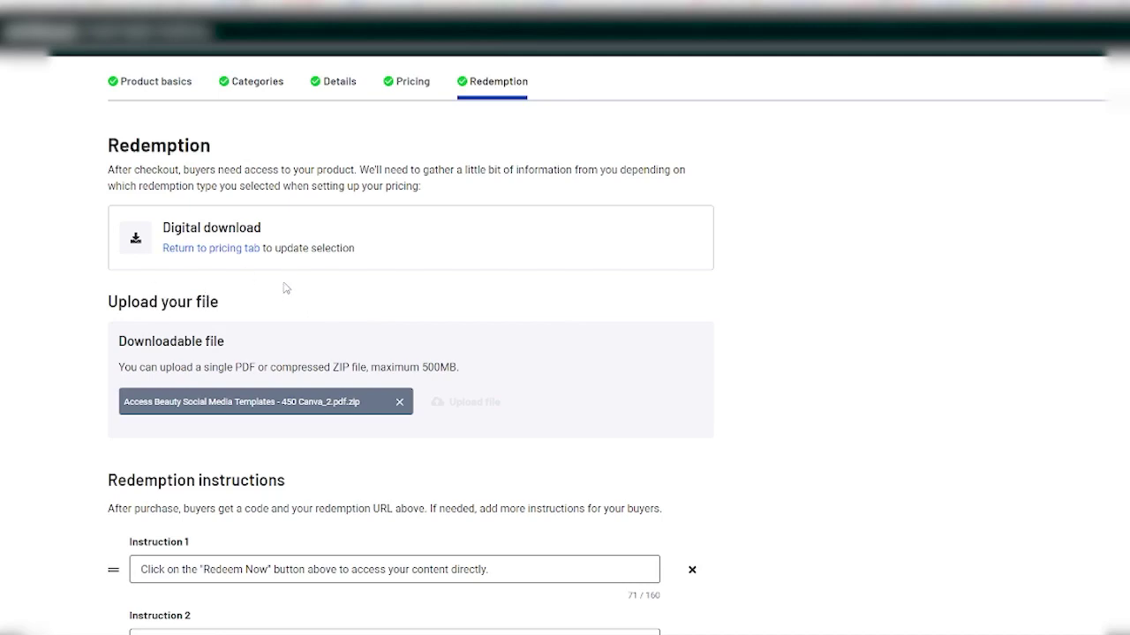
{"action": "scroll", "coordinate": [284, 288], "scroll_direction": "down", "scroll_amount": 3}
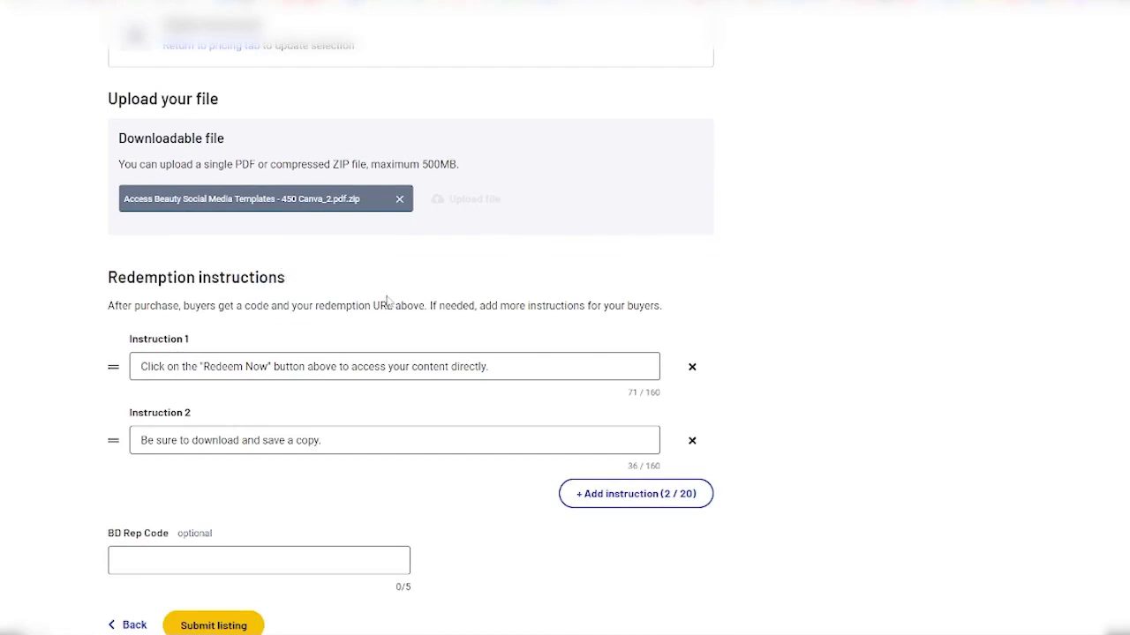
{"action": "scroll", "coordinate": [507, 340], "scroll_direction": "down", "scroll_amount": 1}
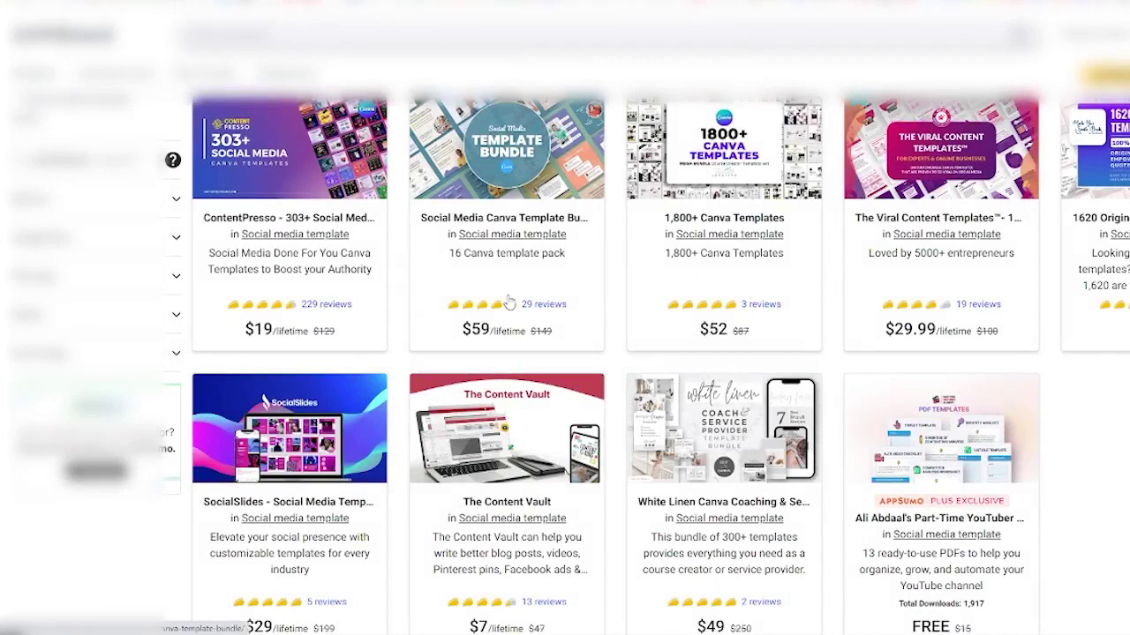
Look over AppSumo's social media templates and highlight the available payment methods in the "How and when will I be paid?" article
{"action": "scroll", "coordinate": [411, 298], "scroll_direction": "up", "scroll_amount": 1}
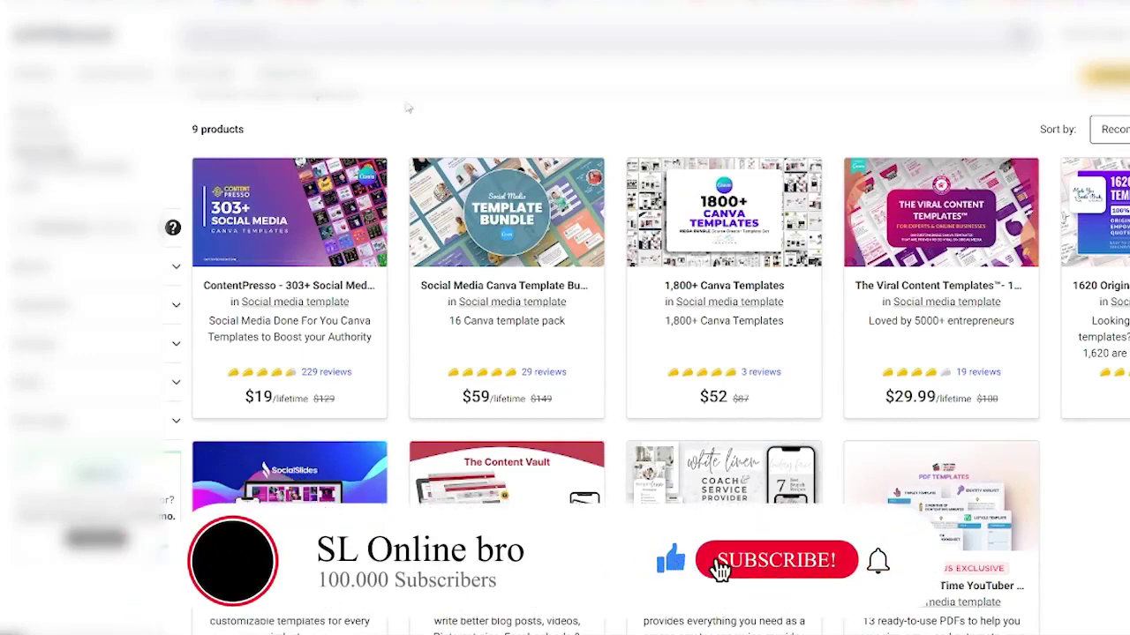
{"action": "scroll", "coordinate": [419, 109], "scroll_direction": "up", "scroll_amount": 1}
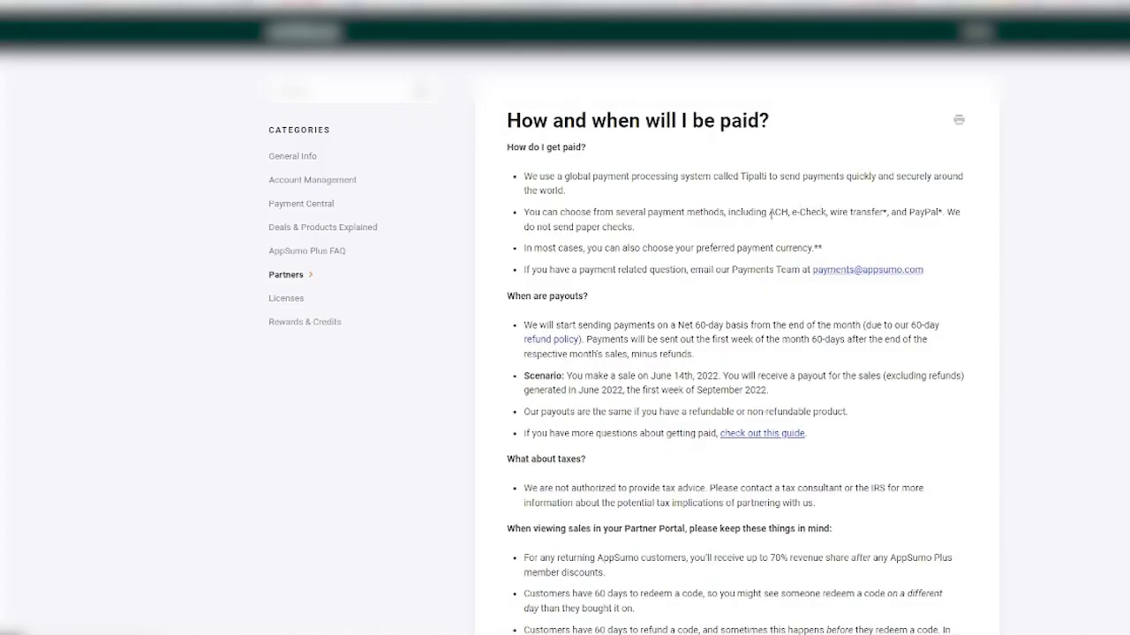
{"action": "left_click_drag", "start_coordinate": [770, 215], "coordinate": [936, 214]}
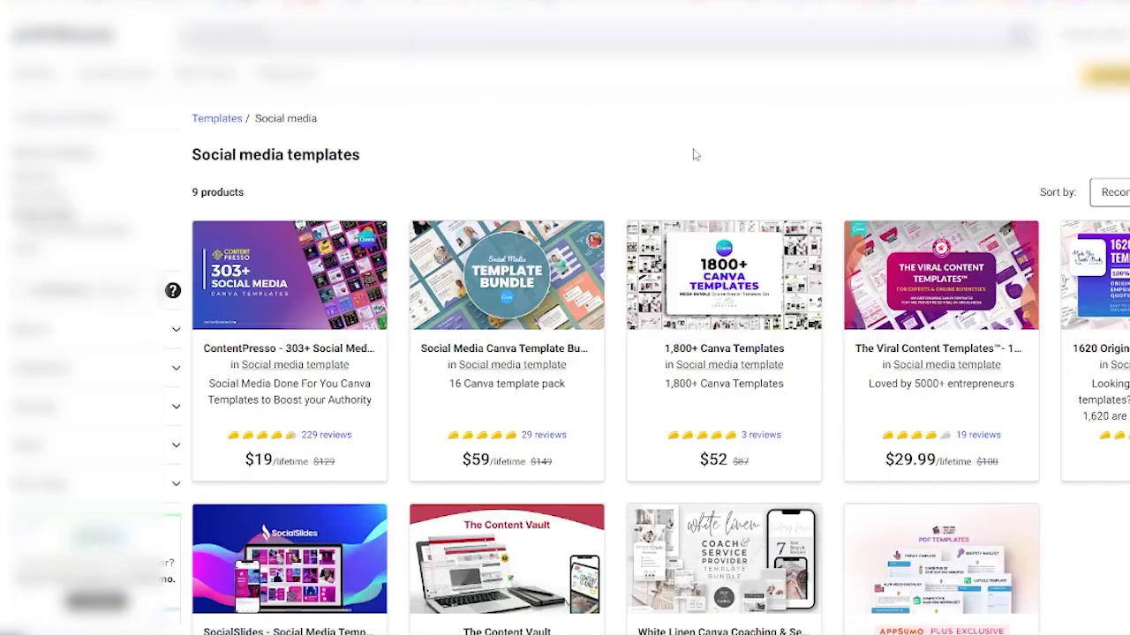
On the Kwork marketplace, look over the Logo Design services and the subcategories offered under the main service categories
{"action": "scroll", "coordinate": [693, 155], "scroll_direction": "down", "scroll_amount": 1}
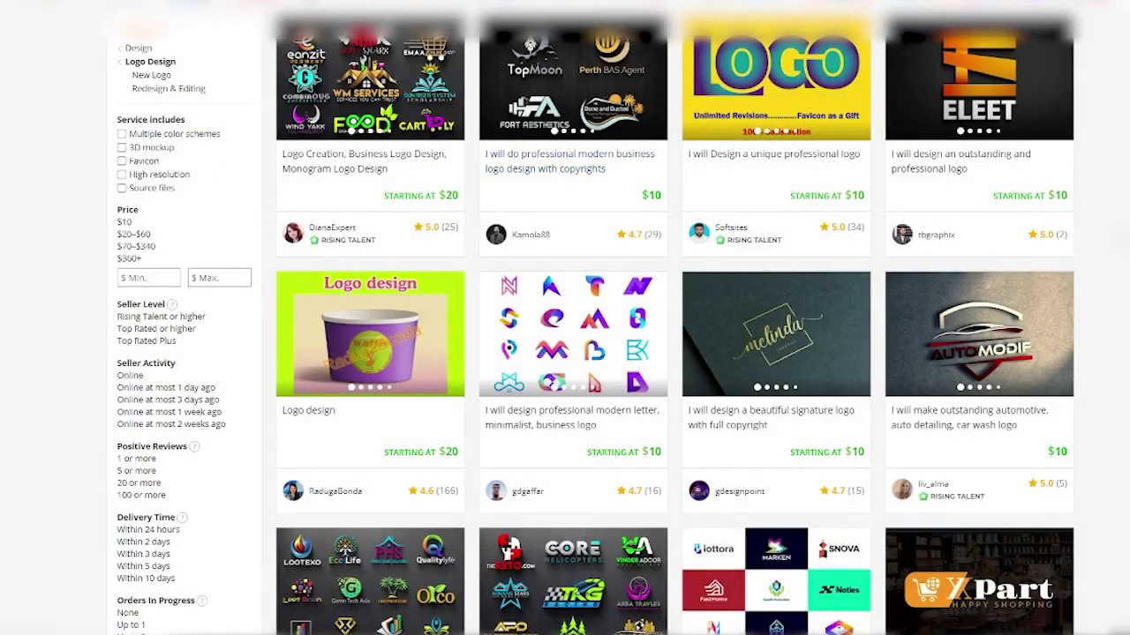
{"action": "scroll", "coordinate": [591, 335], "scroll_direction": "up", "scroll_amount": 1}
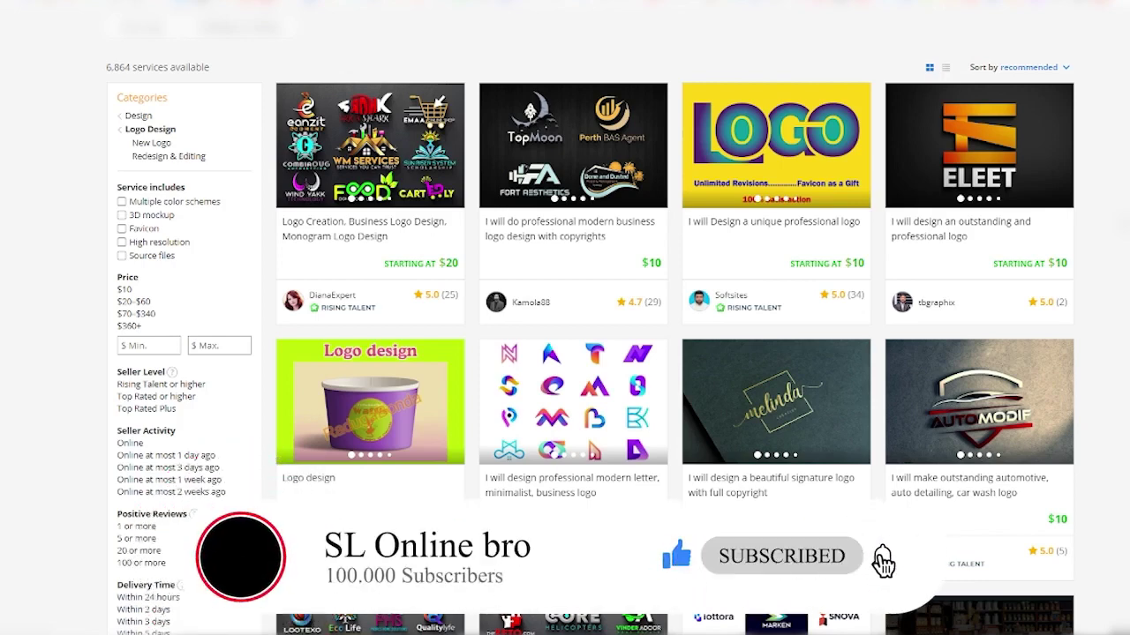
{"action": "scroll", "coordinate": [590, 320], "scroll_direction": "down", "scroll_amount": 1}
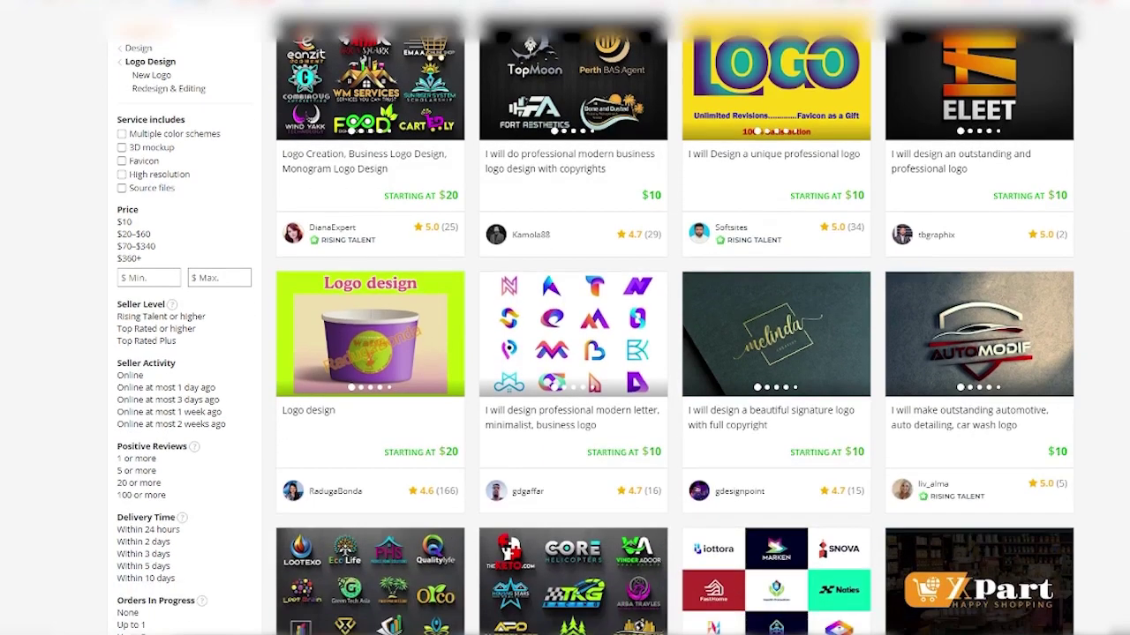
{"action": "scroll", "coordinate": [564, 318], "scroll_direction": "up", "scroll_amount": 3}
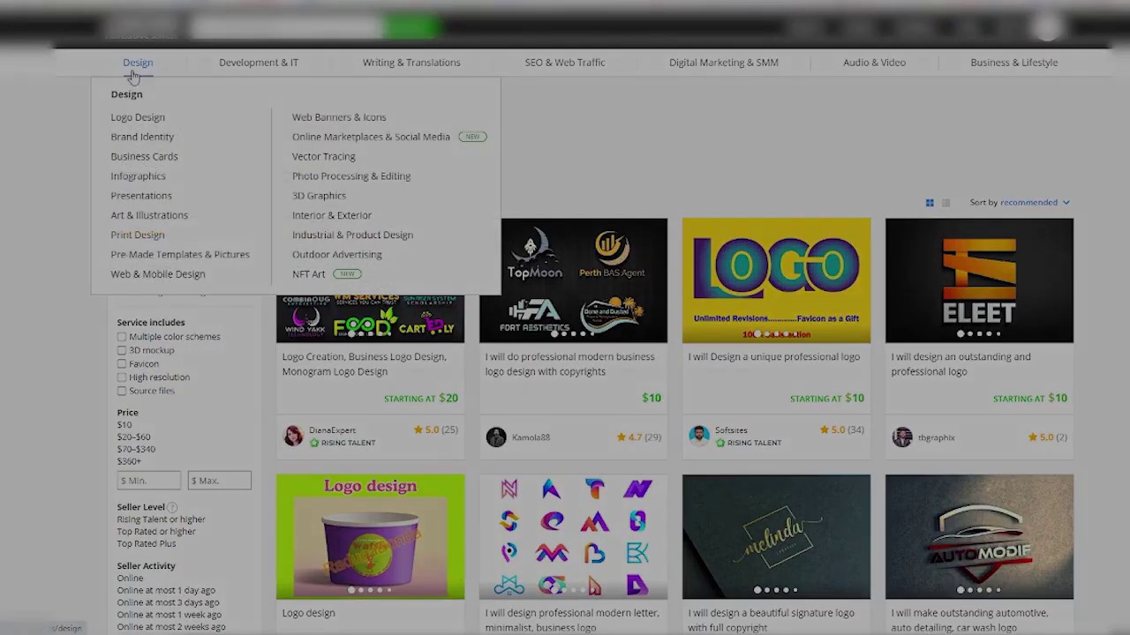
{"action": "mouse_move", "coordinate": [252, 79]}
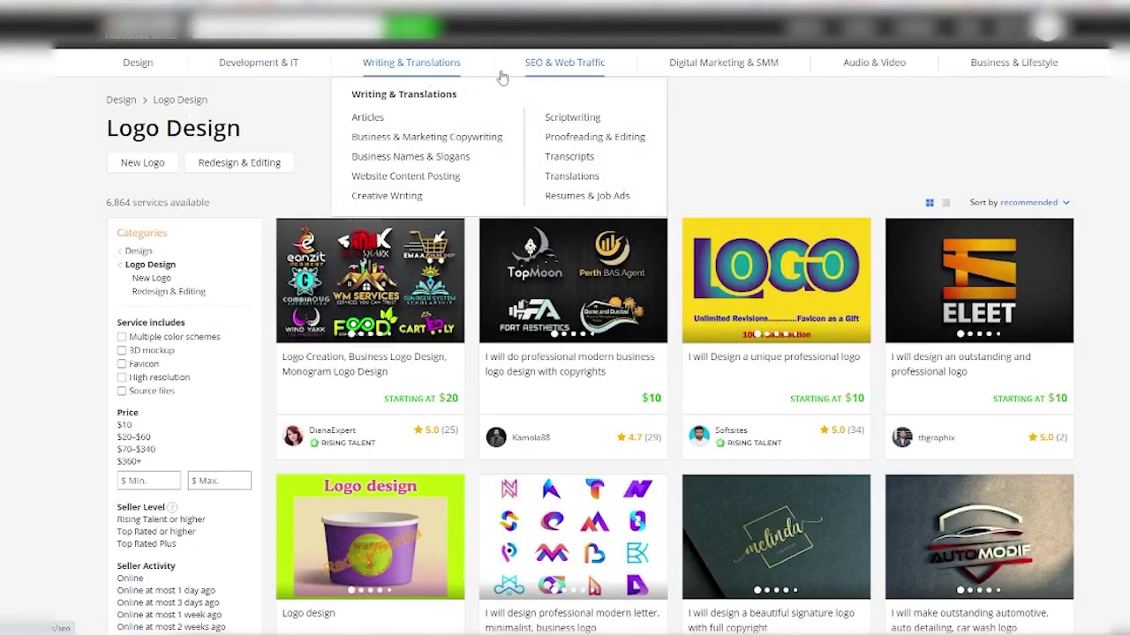
{"action": "mouse_move", "coordinate": [570, 80]}
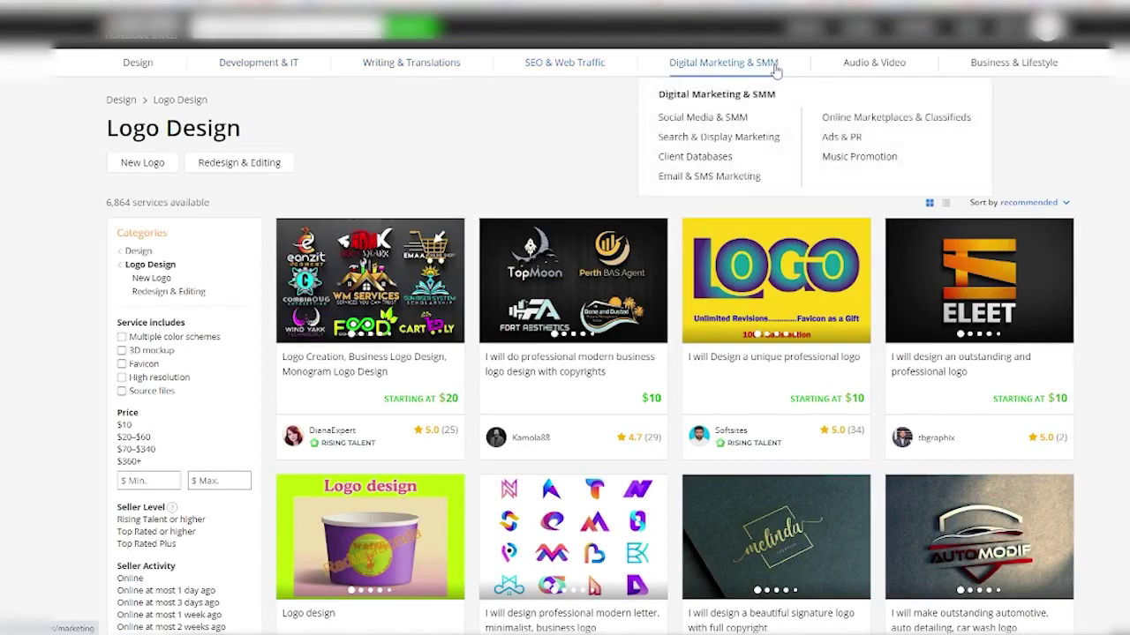
{"action": "mouse_move", "coordinate": [871, 76]}
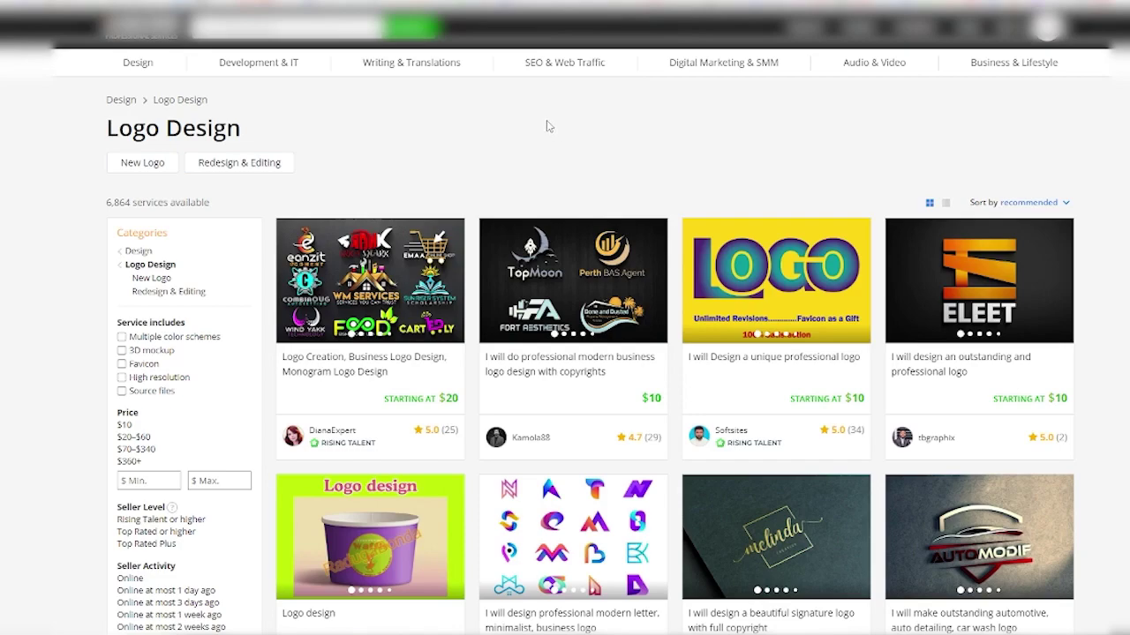
Browse the logo design services and open "I will do 3 minimalist logo design and favicon as a gift" in a new tab
{"action": "scroll", "coordinate": [552, 132], "scroll_direction": "down", "scroll_amount": 3}
{"action": "scroll", "coordinate": [554, 134], "scroll_direction": "up", "scroll_amount": 3}
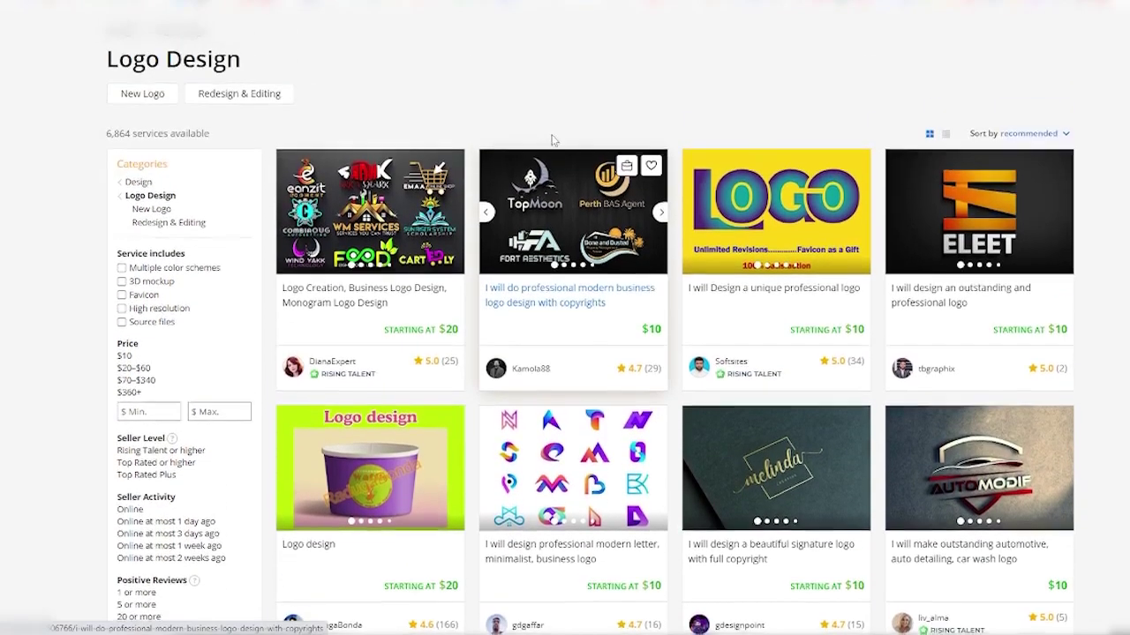
{"action": "scroll", "coordinate": [555, 141], "scroll_direction": "down", "scroll_amount": 4}
{"action": "scroll", "coordinate": [554, 143], "scroll_direction": "down", "scroll_amount": 2}
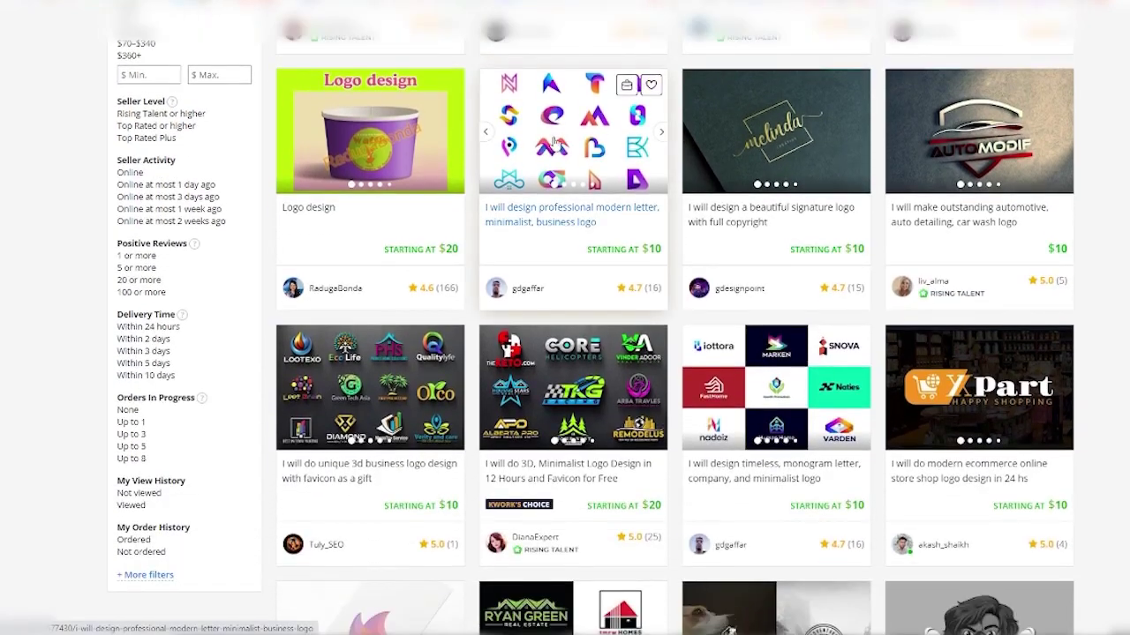
{"action": "scroll", "coordinate": [618, 176], "scroll_direction": "down", "scroll_amount": 3}
{"action": "scroll", "coordinate": [843, 216], "scroll_direction": "down", "scroll_amount": 2}
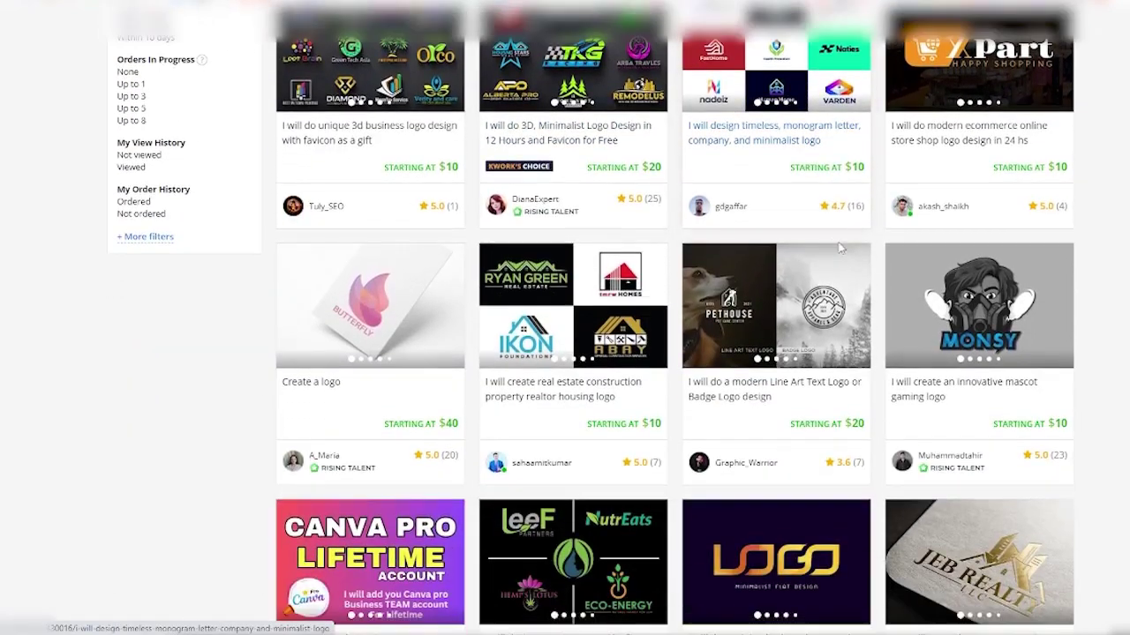
{"action": "scroll", "coordinate": [830, 241], "scroll_direction": "down", "scroll_amount": 5}
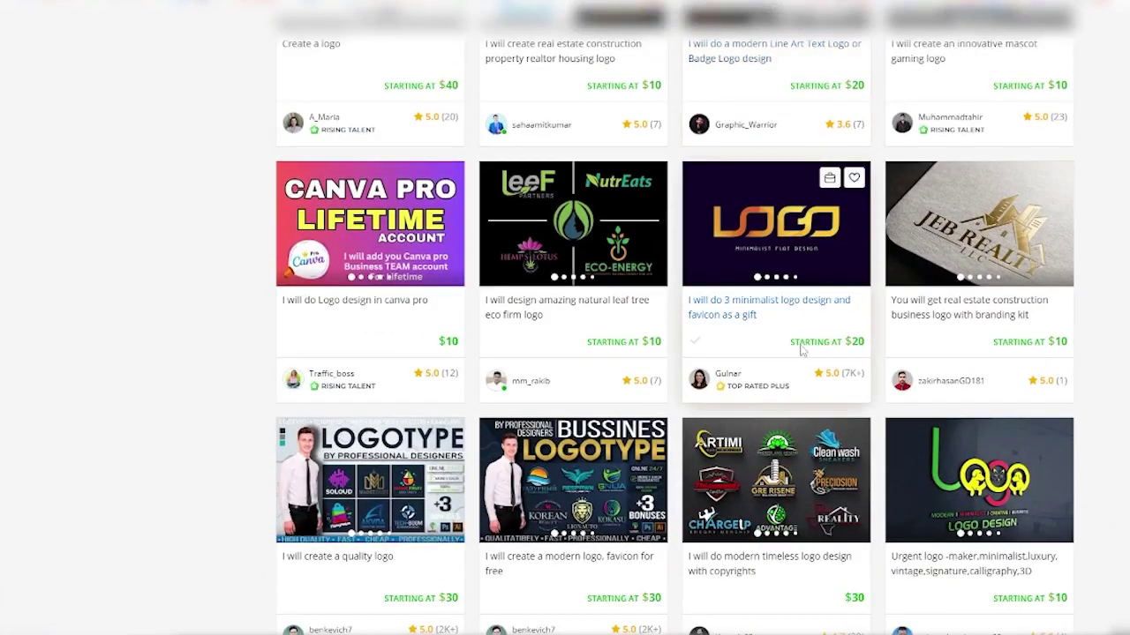
{"action": "right_click", "coordinate": [747, 310]}
{"action": "left_click", "coordinate": [794, 316]}
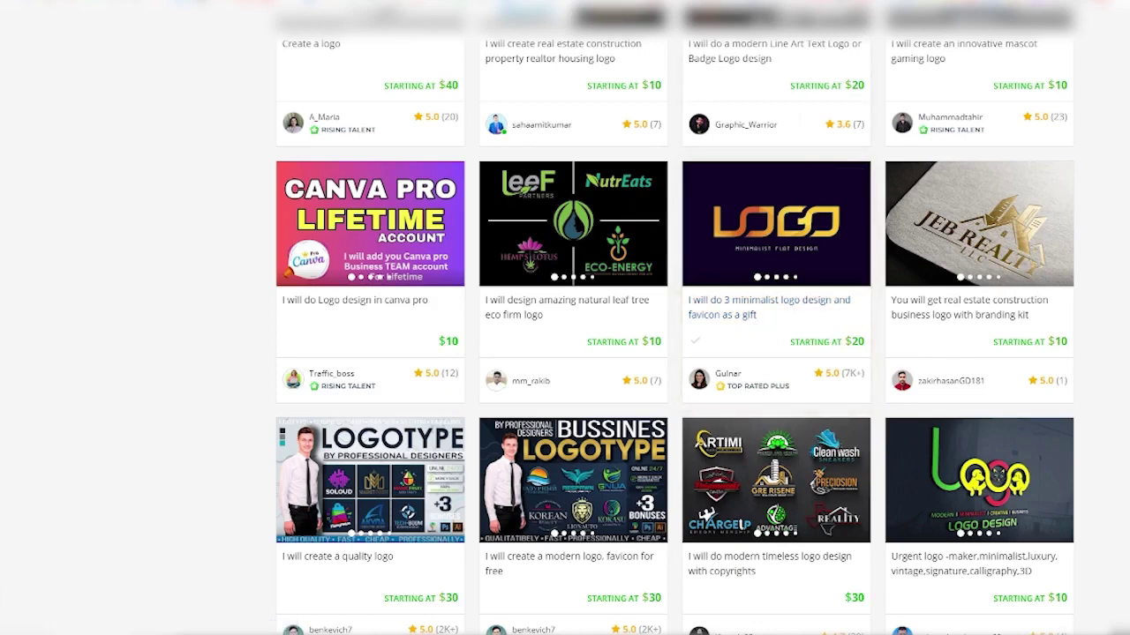
{"action": "key", "text": "ctrl+Tab"}
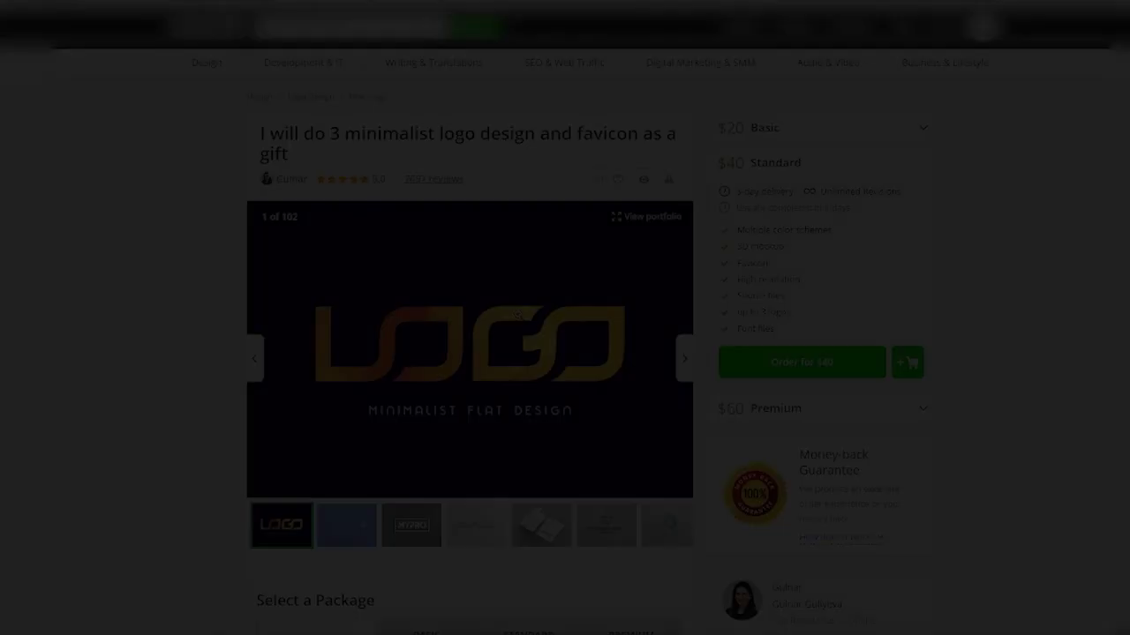
Examine the logo service's package comparison, the seller's completed orders and the package prices
{"action": "scroll", "coordinate": [472, 302], "scroll_direction": "down", "scroll_amount": 5}
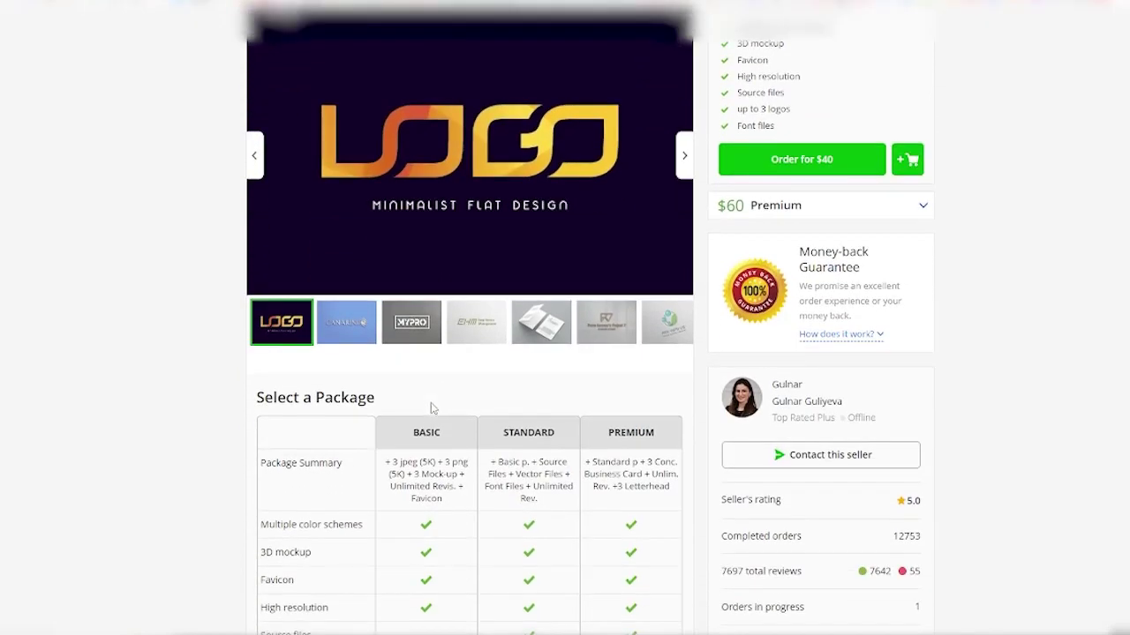
{"action": "scroll", "coordinate": [912, 536], "scroll_direction": "down", "scroll_amount": 1}
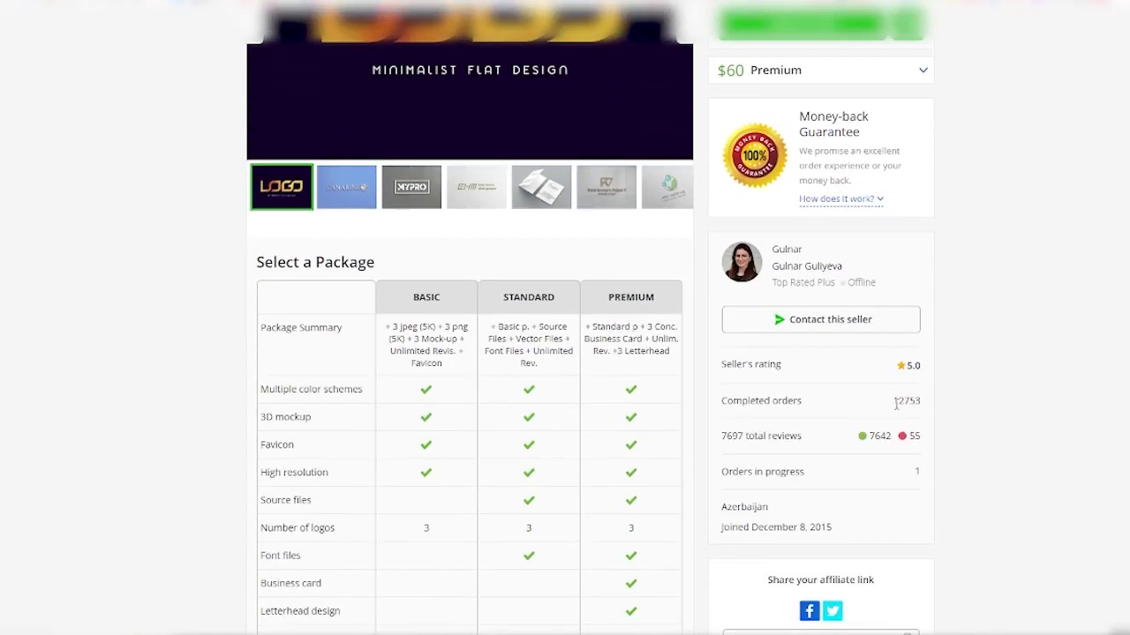
{"action": "triple_click", "coordinate": [921, 405]}
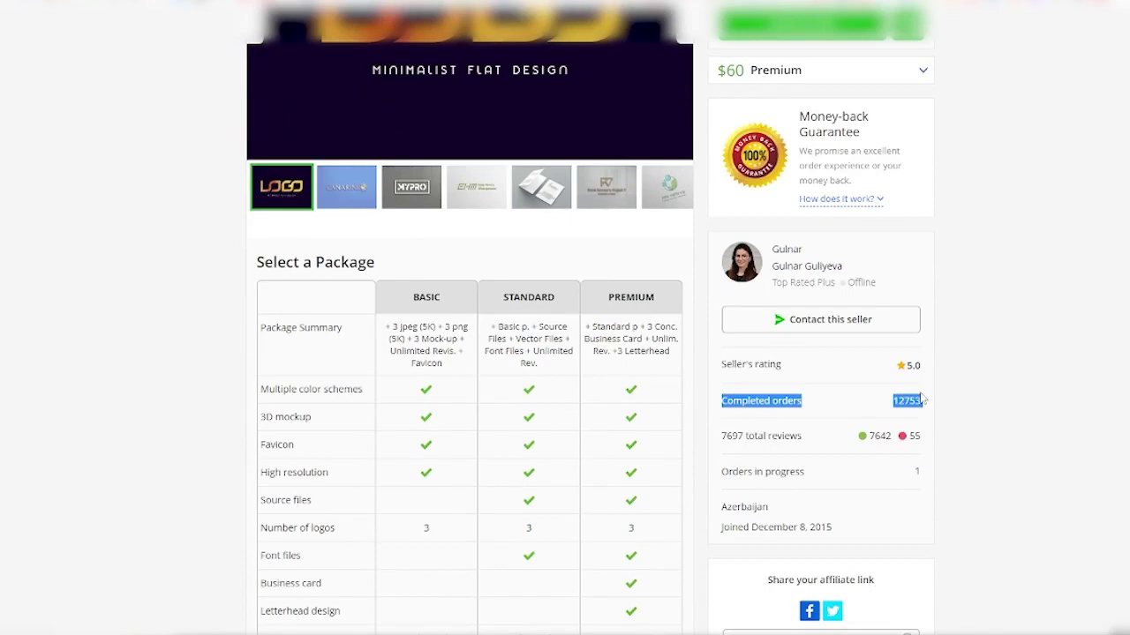
{"action": "scroll", "coordinate": [963, 373], "scroll_direction": "up", "scroll_amount": 3}
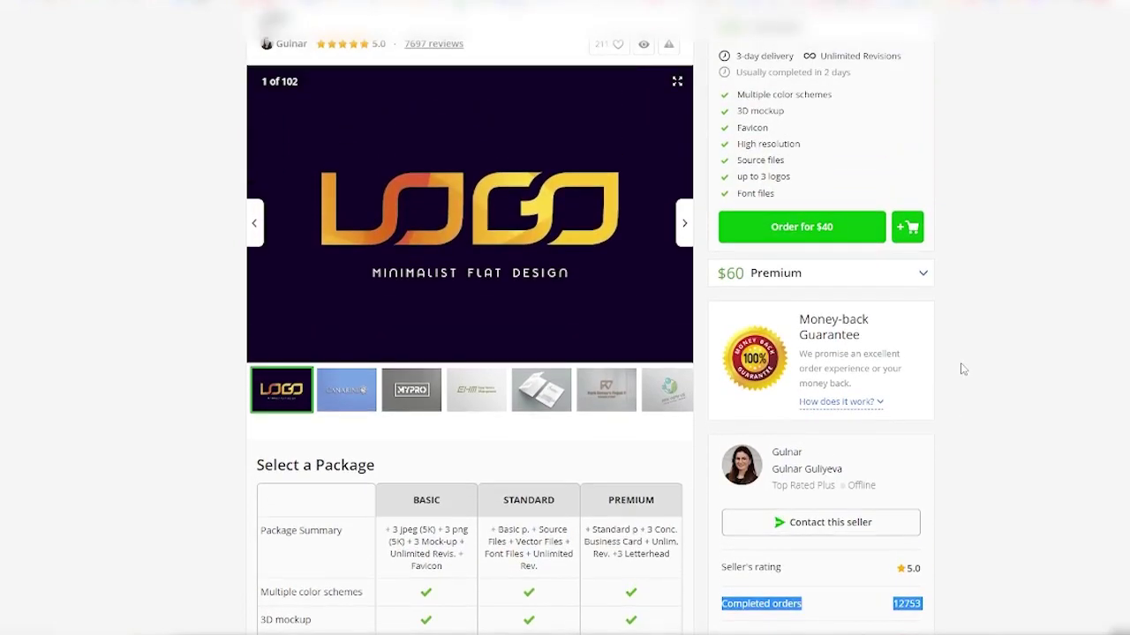
{"action": "scroll", "coordinate": [964, 369], "scroll_direction": "up", "scroll_amount": 2}
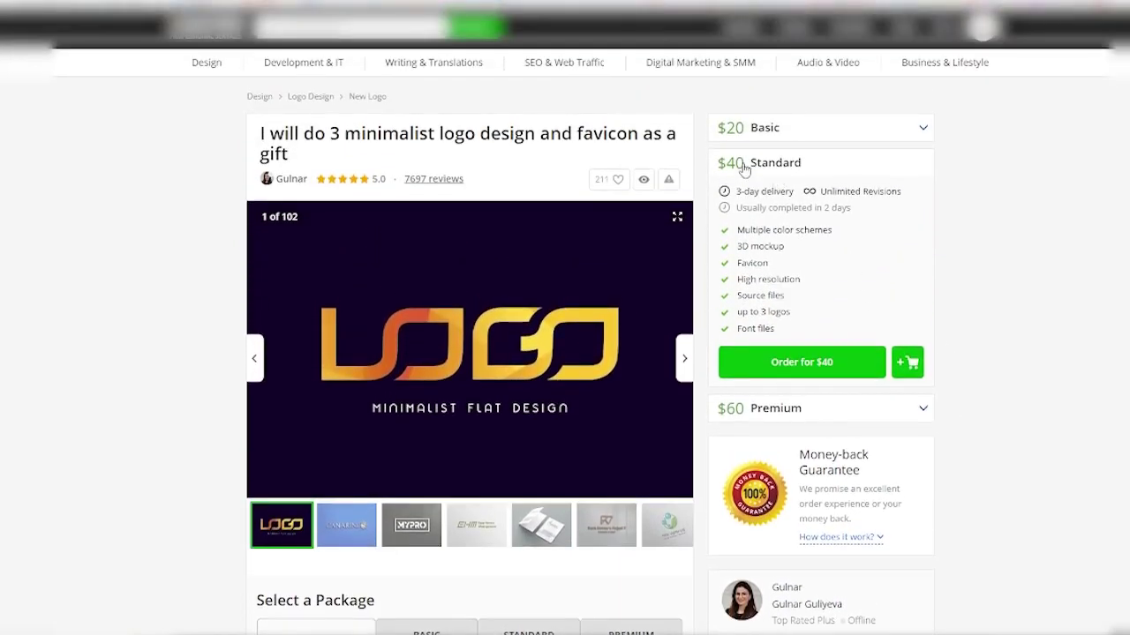
Review the seller's rating and completed orders alongside the Standard package details of the minimalist logo service
{"action": "scroll", "coordinate": [997, 302], "scroll_direction": "down", "scroll_amount": 3}
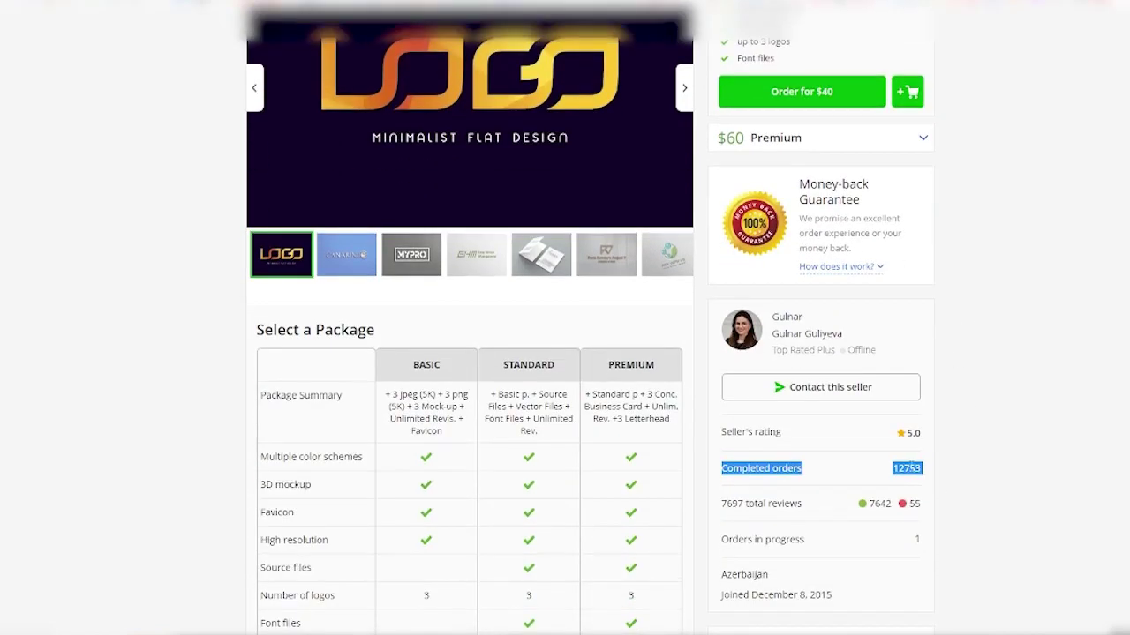
{"action": "left_click", "coordinate": [906, 472]}
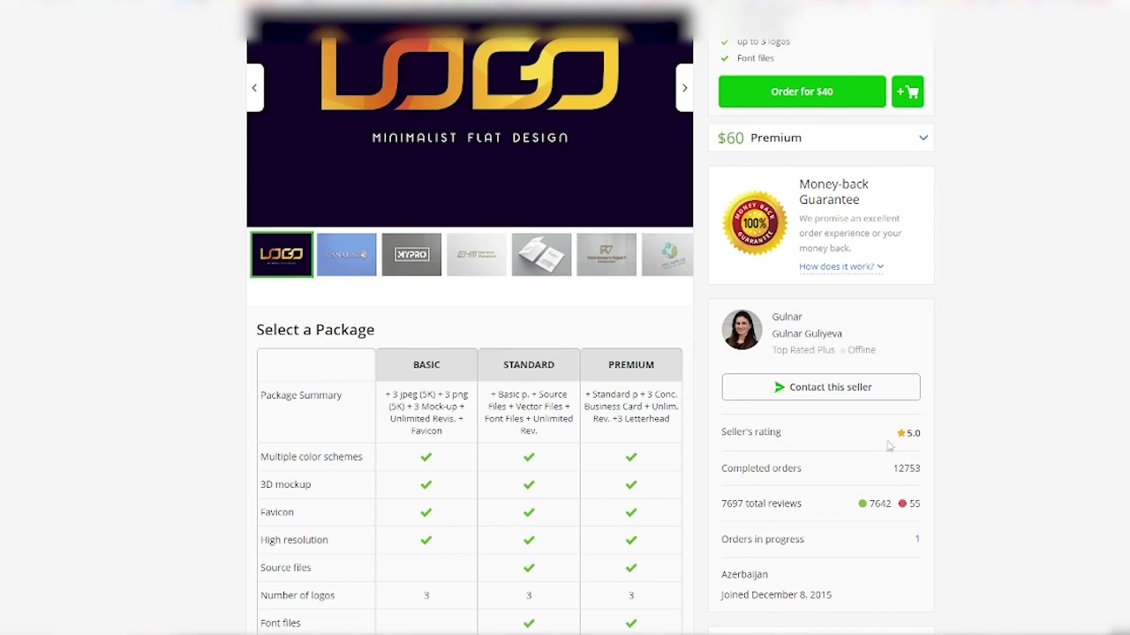
{"action": "scroll", "coordinate": [687, 300], "scroll_direction": "up", "scroll_amount": 2}
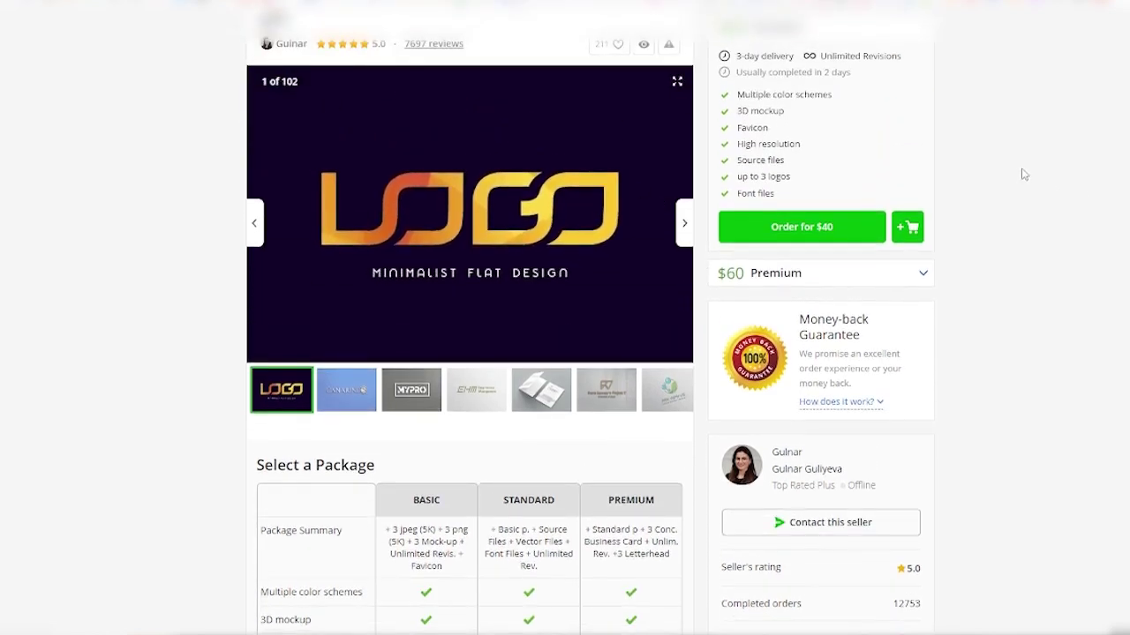
{"action": "scroll", "coordinate": [994, 152], "scroll_direction": "up", "scroll_amount": 1}
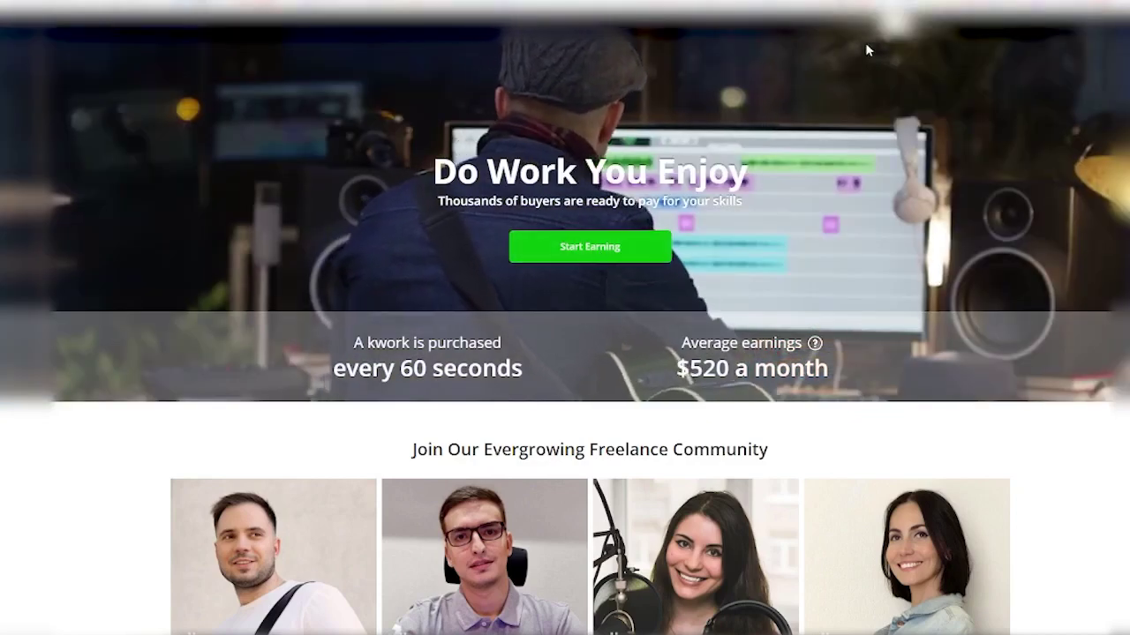
Open the My Kworks page and start creating a new kwork
{"action": "left_click", "coordinate": [793, 53]}
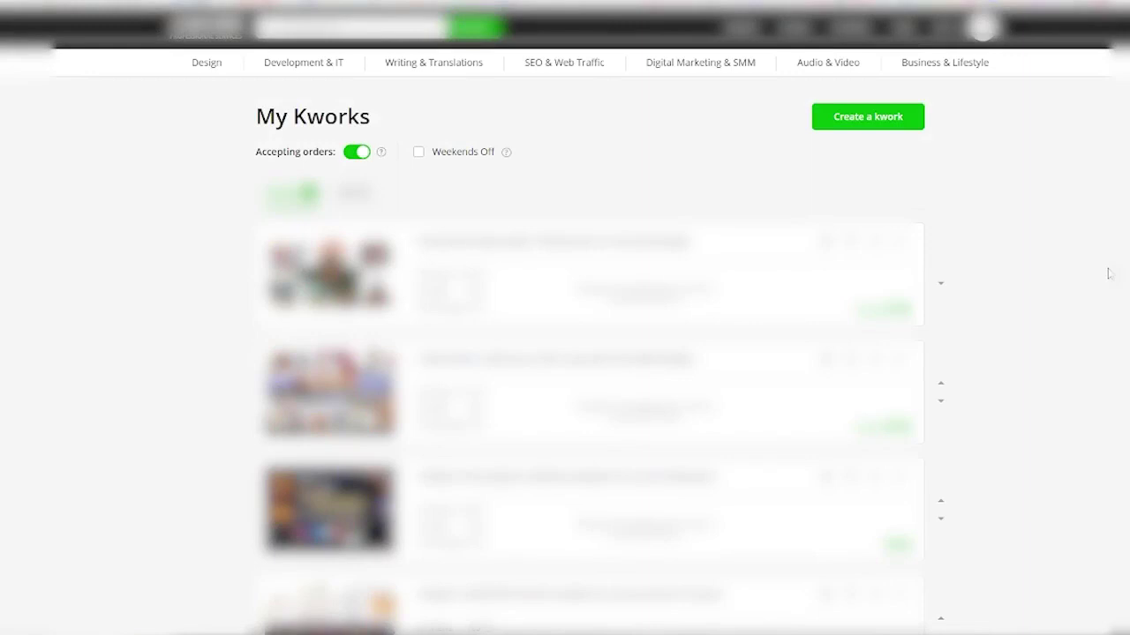
{"action": "left_click", "coordinate": [872, 118]}
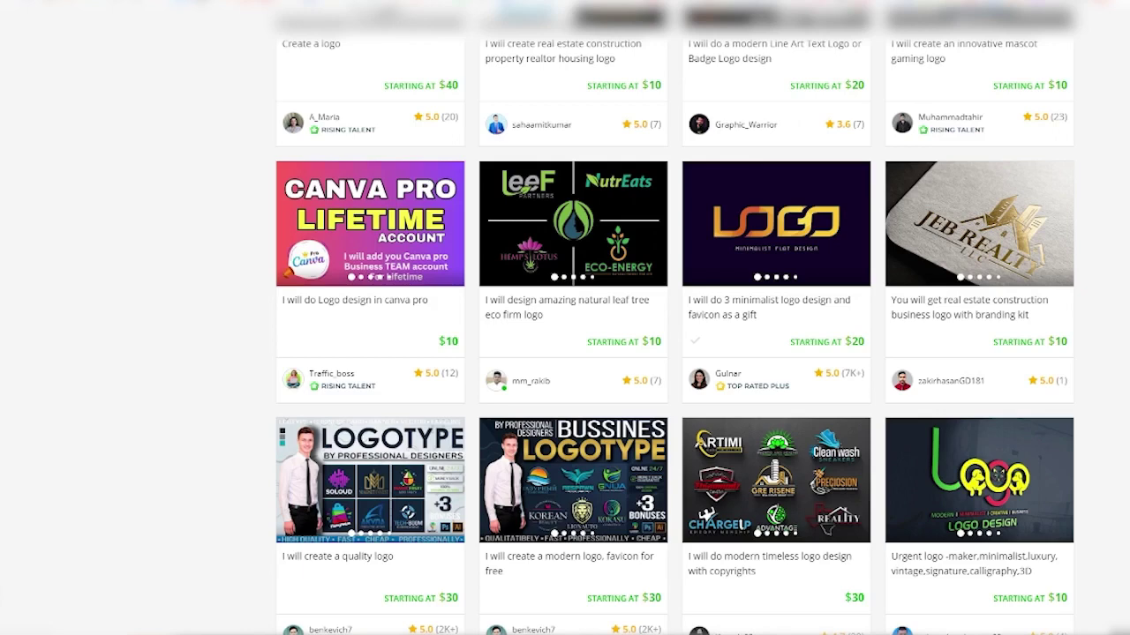
Look over the Logo Design service listings and their starting prices, ending at the beginning of the category page
{"action": "scroll", "coordinate": [678, 317], "scroll_direction": "down", "scroll_amount": 2}
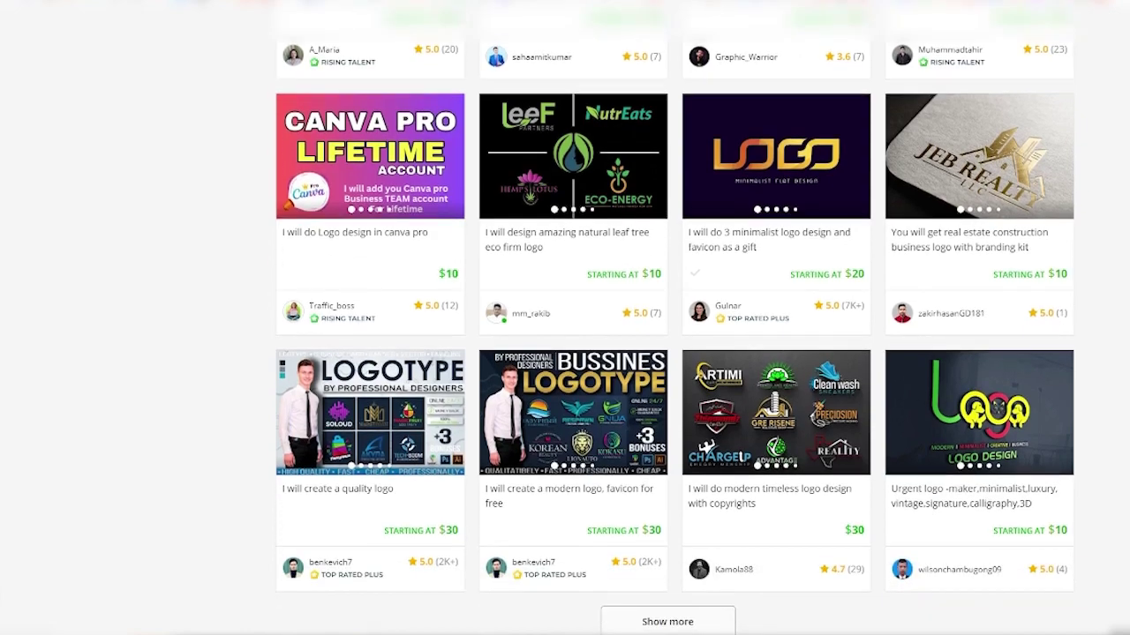
{"action": "scroll", "coordinate": [675, 318], "scroll_direction": "up", "scroll_amount": 3}
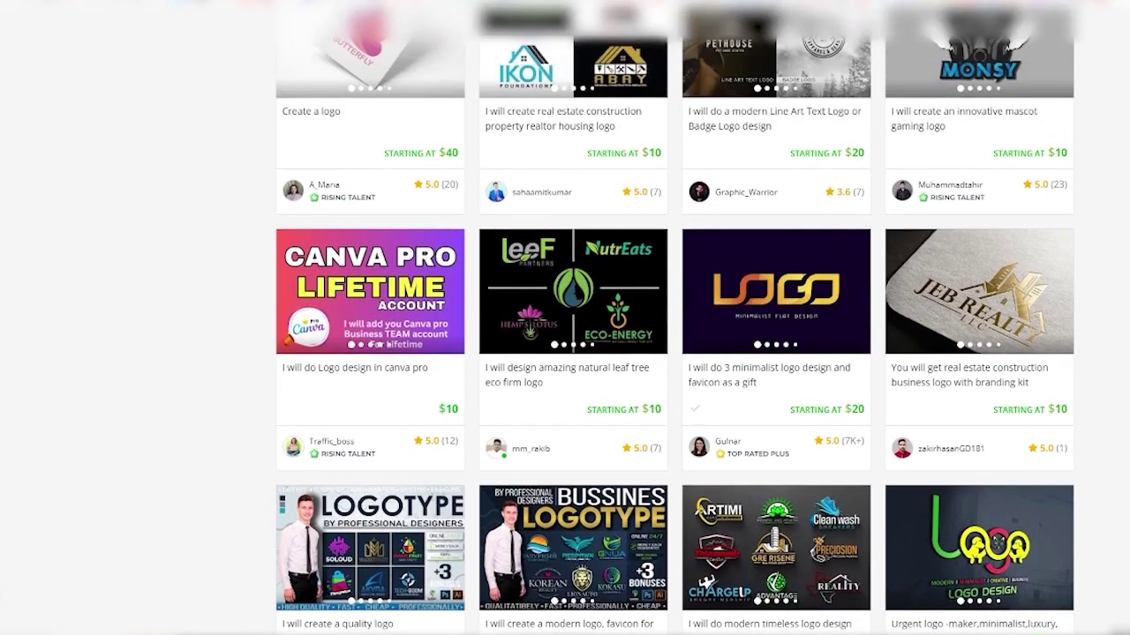
{"action": "scroll", "coordinate": [592, 318], "scroll_direction": "up", "scroll_amount": 10}
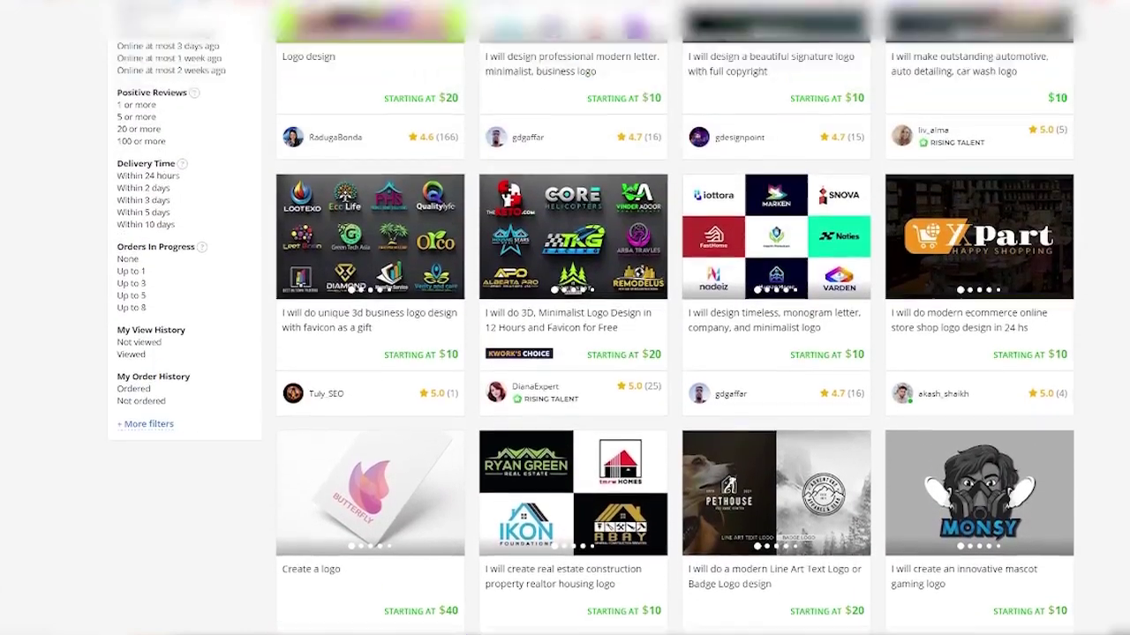
{"action": "scroll", "coordinate": [854, 96], "scroll_direction": "up", "scroll_amount": 10}
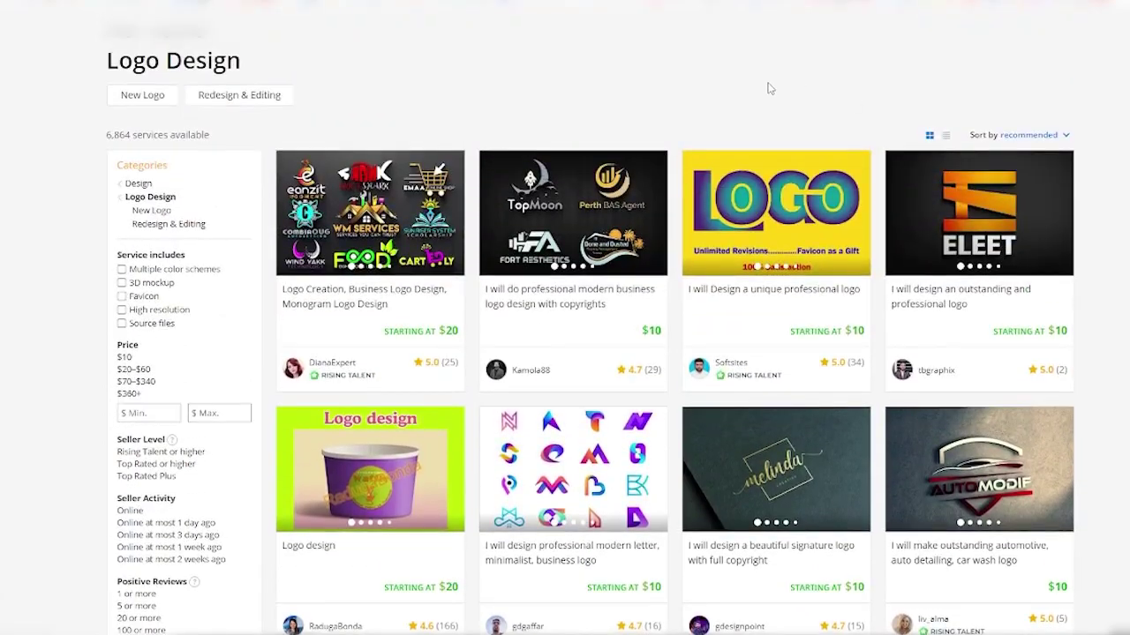
{"action": "scroll", "coordinate": [768, 88], "scroll_direction": "up", "scroll_amount": 2}
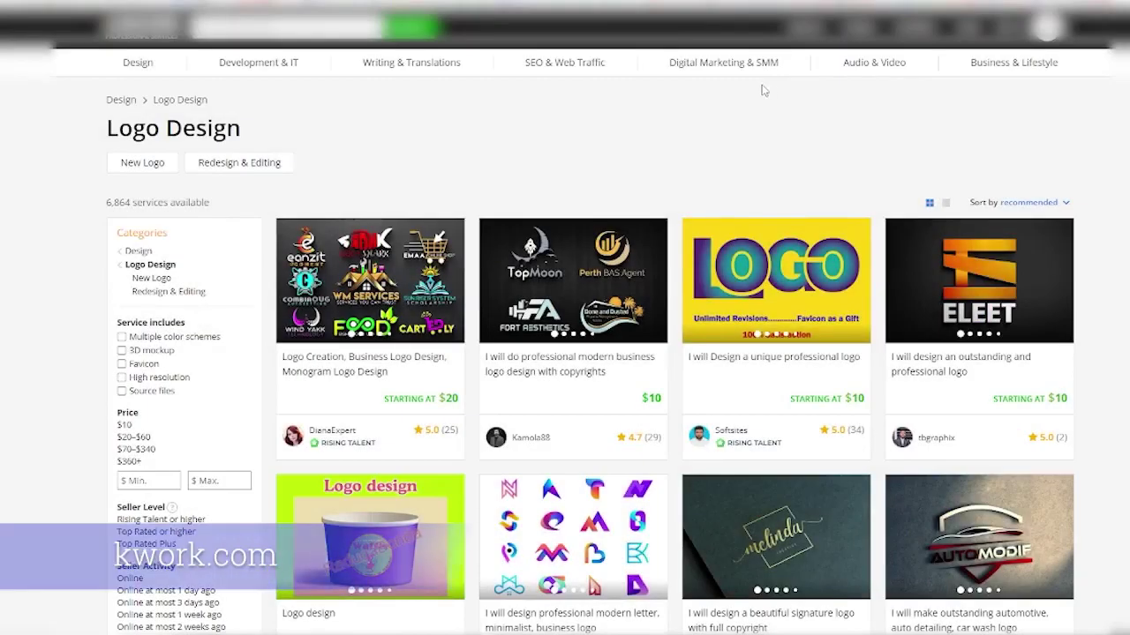